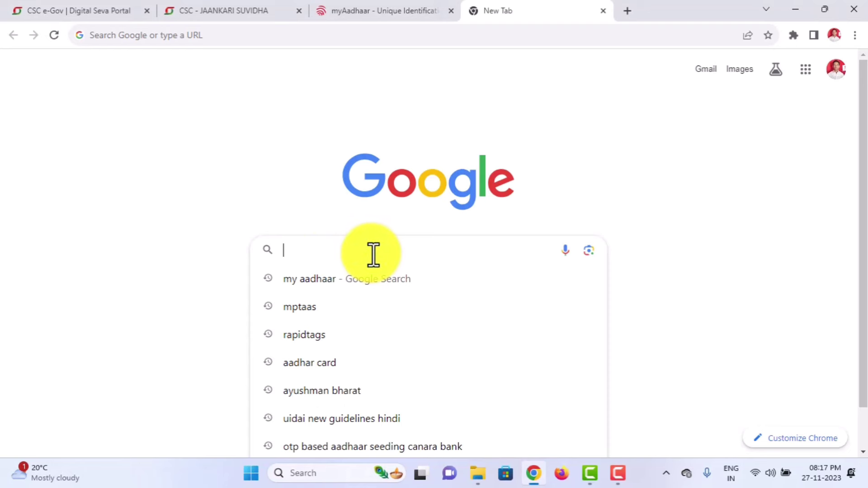
Step: Search Google for 'pan card online' and open NSDL's Online PAN application page
type("pan")
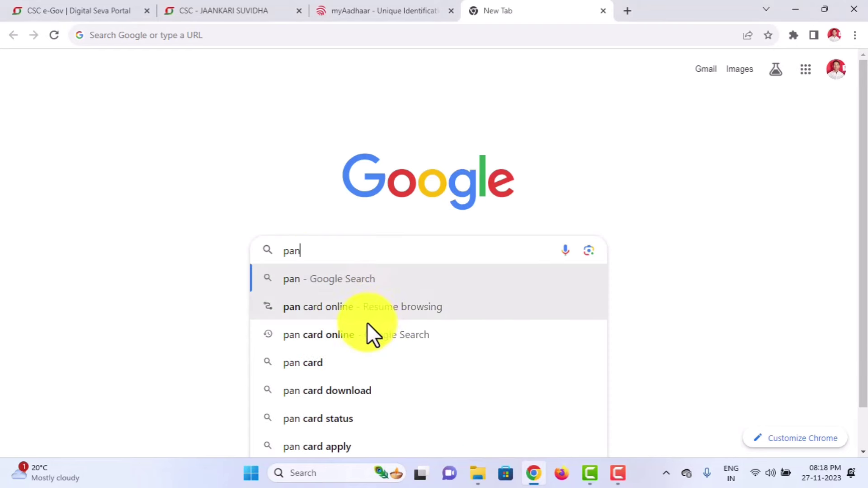
left_click(357, 334)
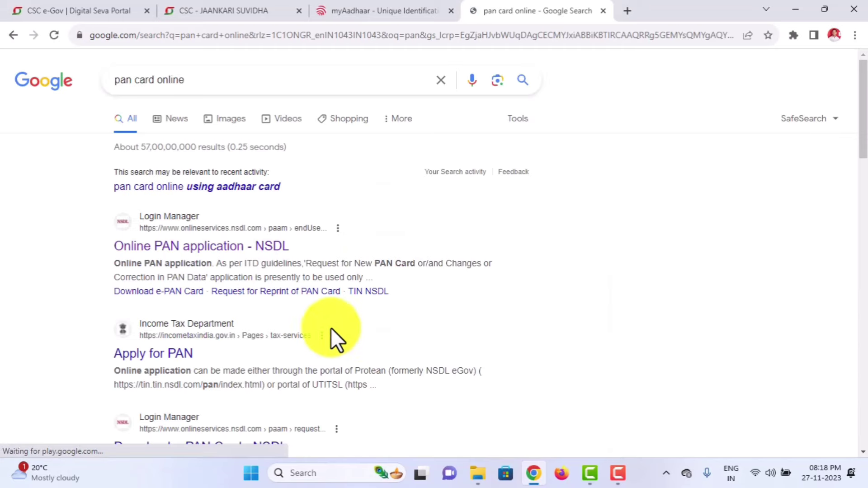
left_click(171, 244)
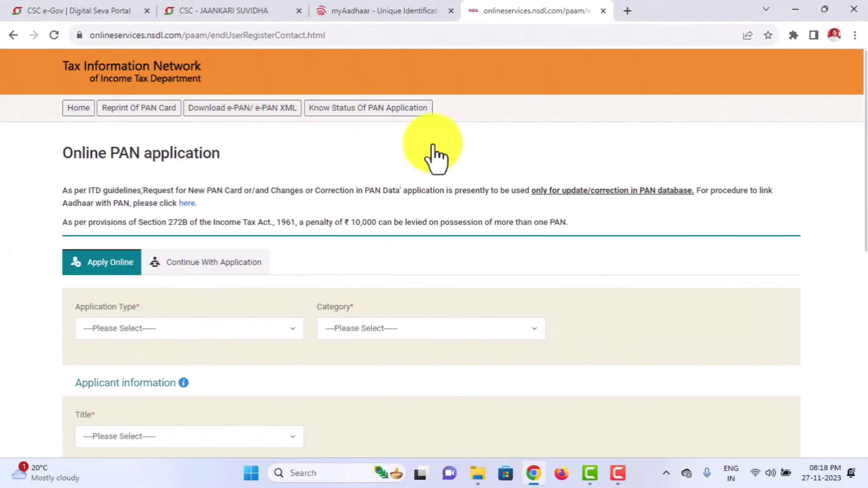
left_click(359, 35)
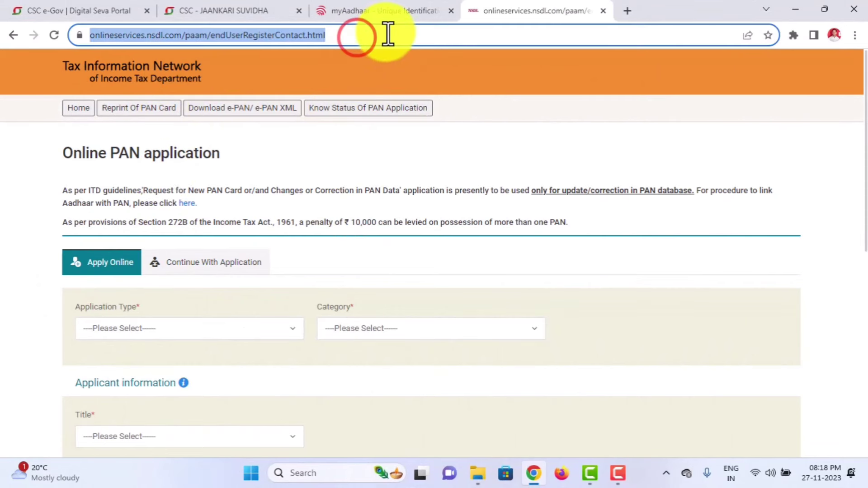
left_click_drag(382, 35, 83, 31)
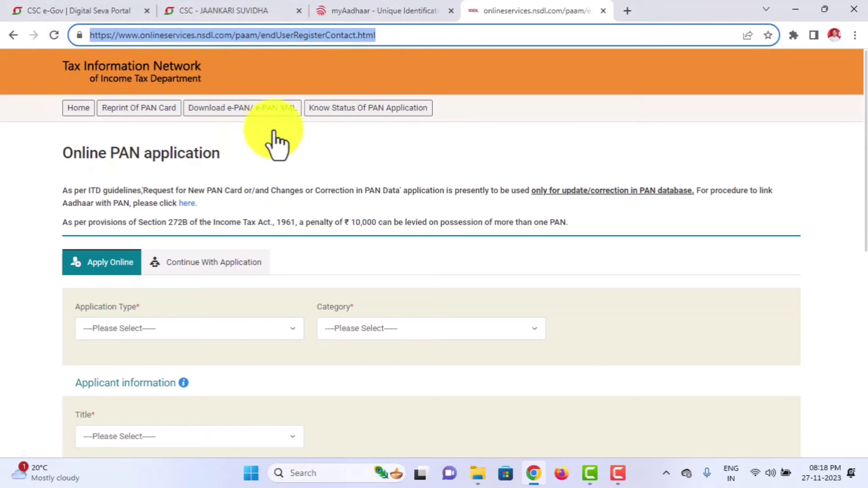
left_click(337, 149)
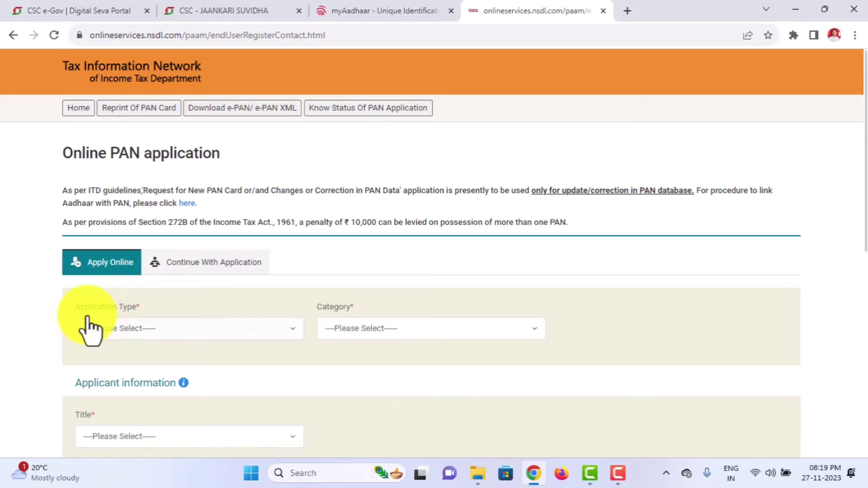
Step: Choose application type New PAN - Indian Citizen (Form 49A) with category INDIVIDUAL
left_click(141, 326)
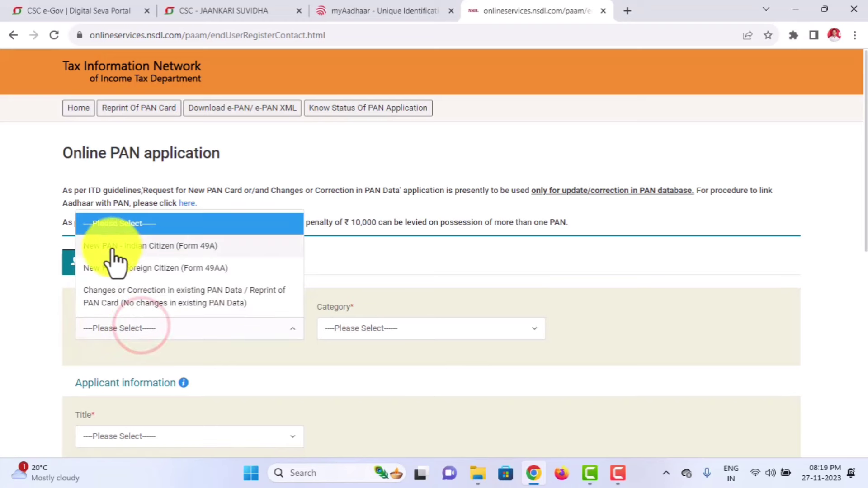
left_click(187, 248)
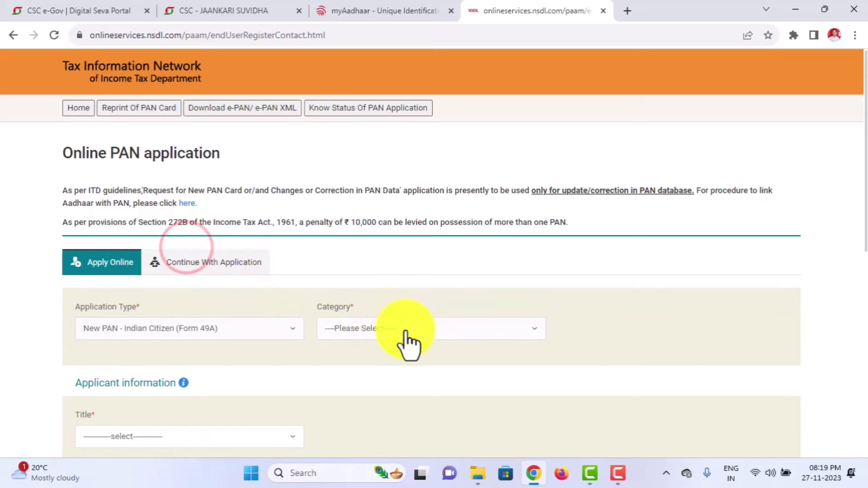
left_click(374, 329)
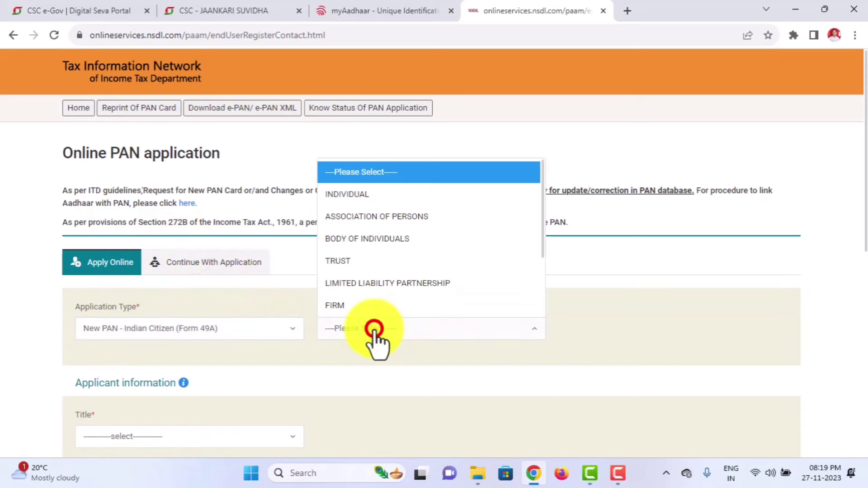
left_click(371, 195)
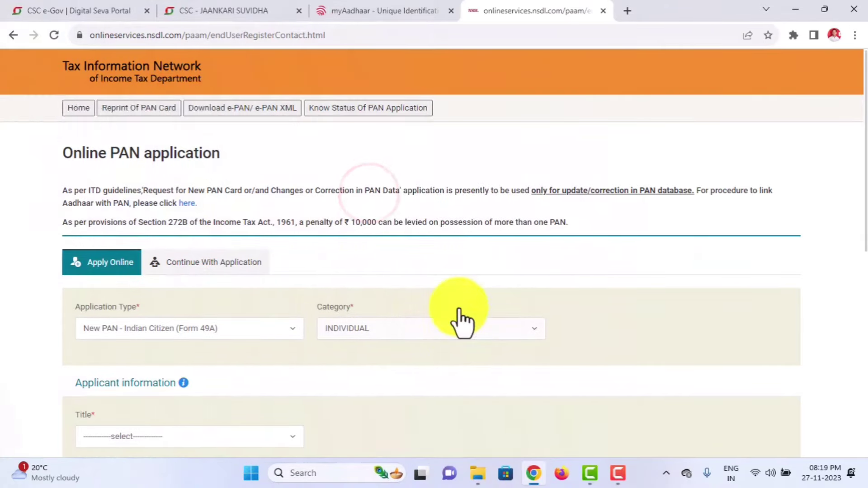
scroll(461, 321, "down", 5)
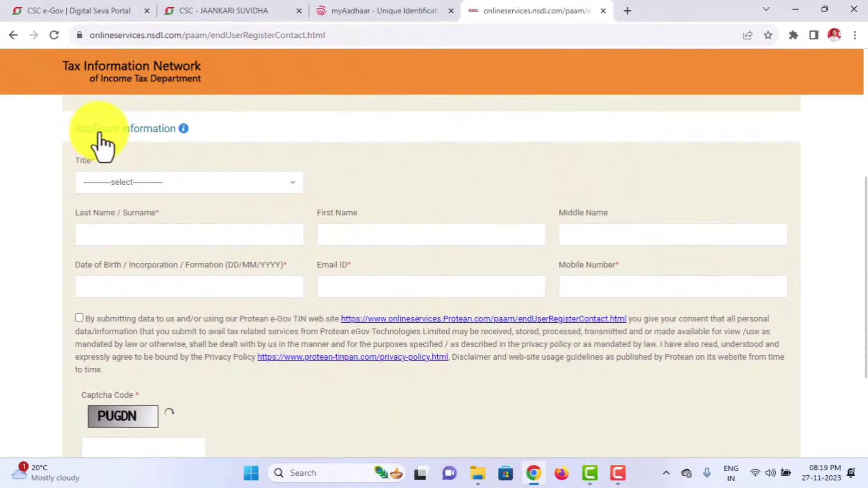
Step: Set title Smt and fill the applicant's names, date of birth, e-mail and mobile number
left_click(143, 182)
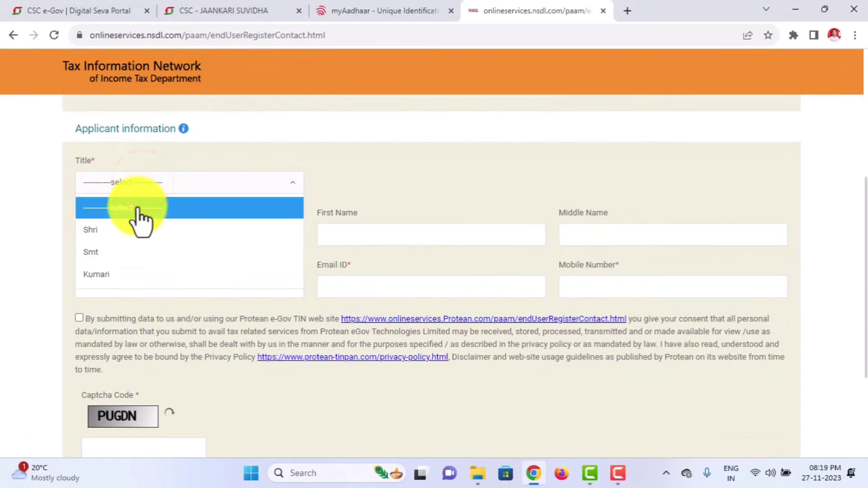
left_click(123, 253)
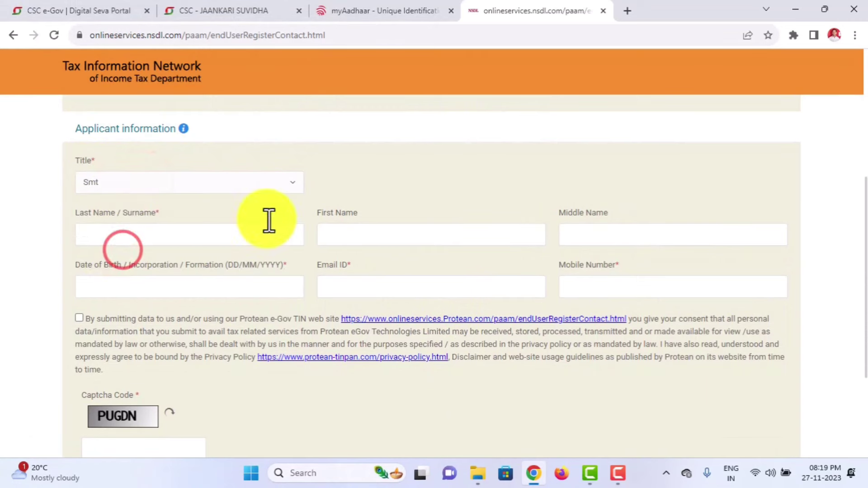
left_click(149, 240)
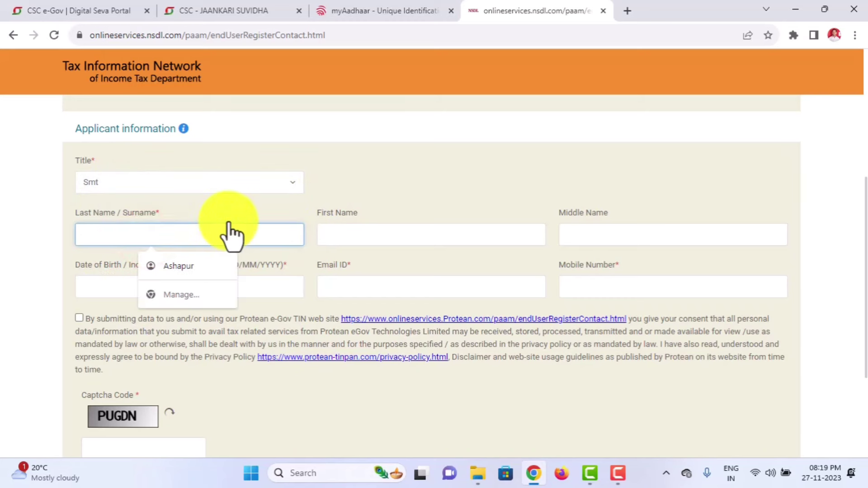
left_click(391, 234)
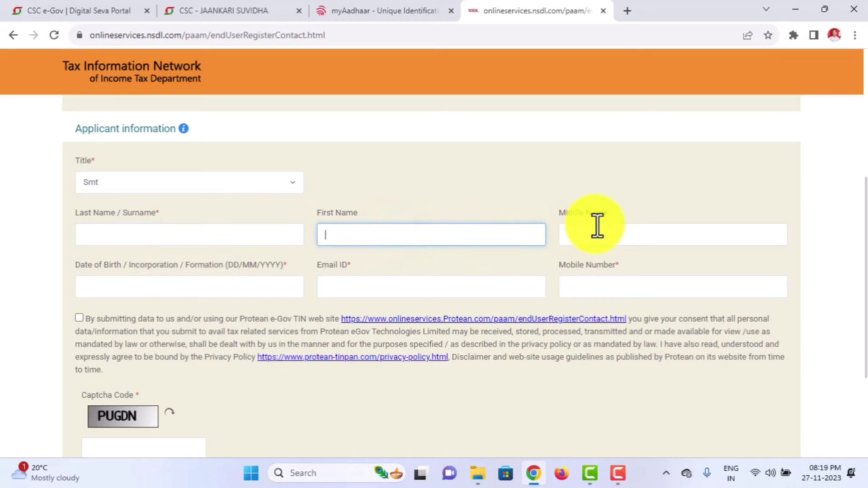
left_click(633, 232)
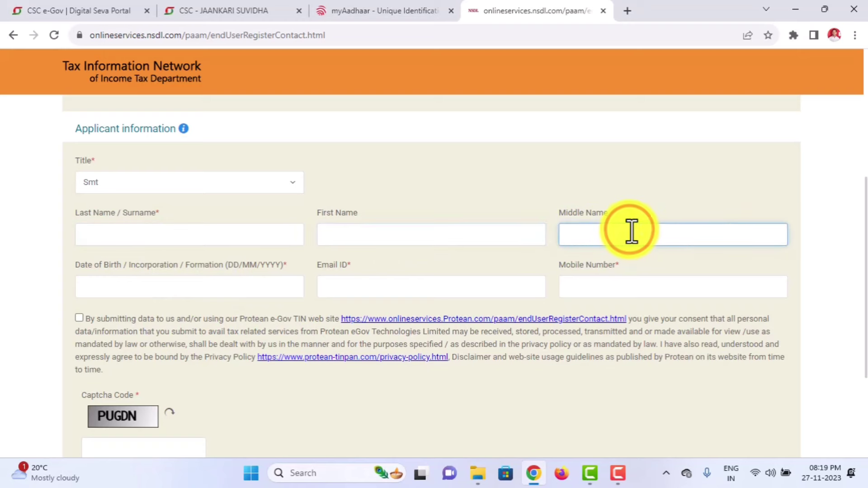
left_click(115, 283)
left_click(271, 292)
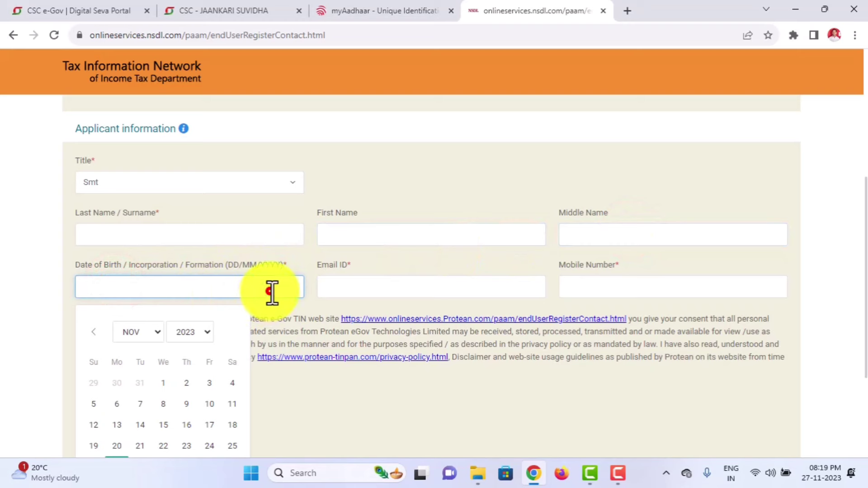
left_click(350, 285)
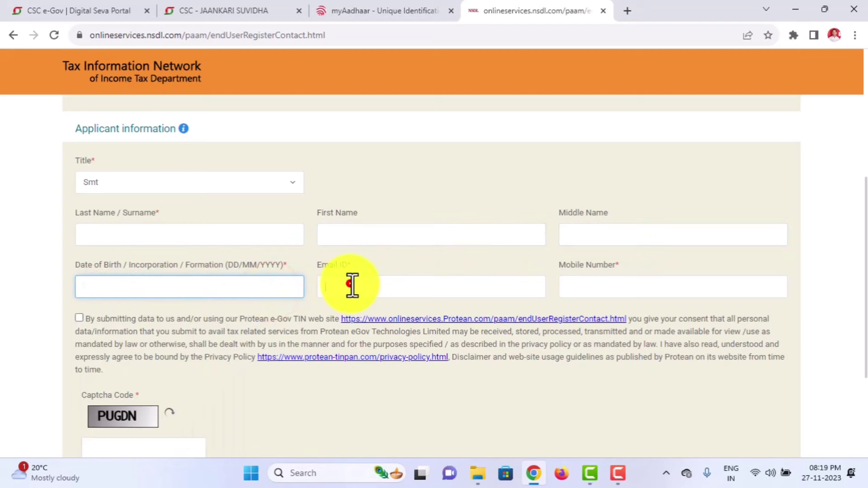
left_click(606, 288)
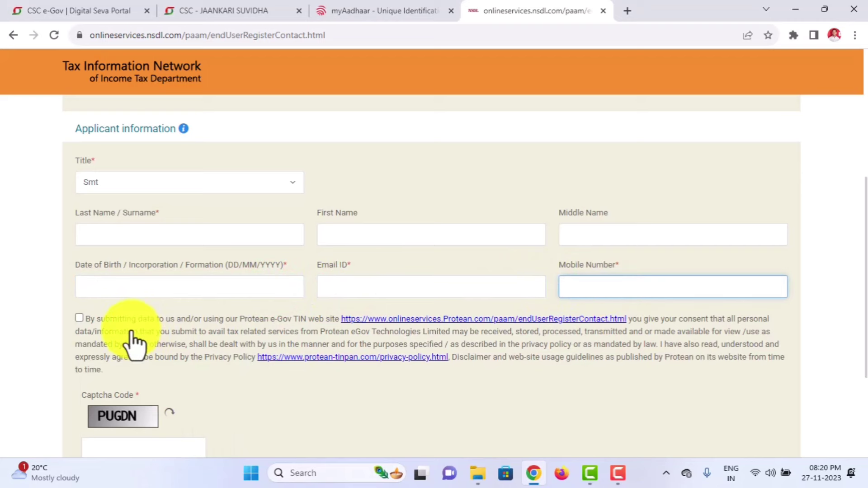
scroll(132, 344, "down", 1)
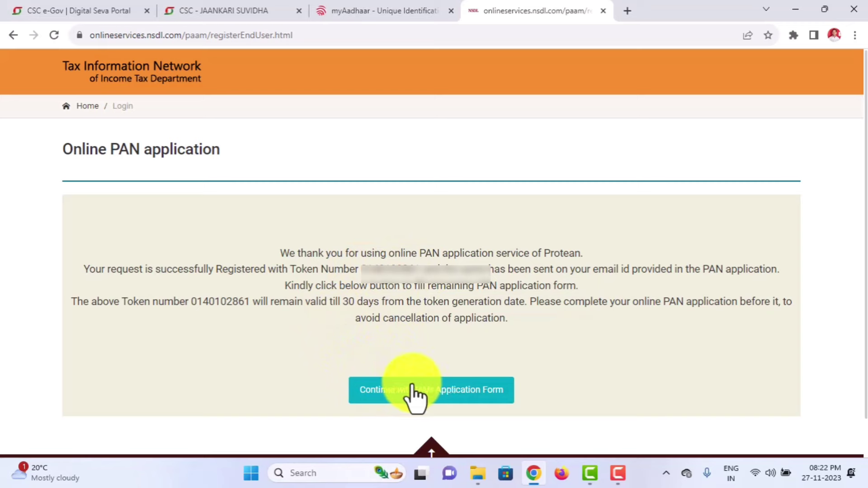
Step: Continue from the token confirmation to the full PAN application form
left_click(492, 398)
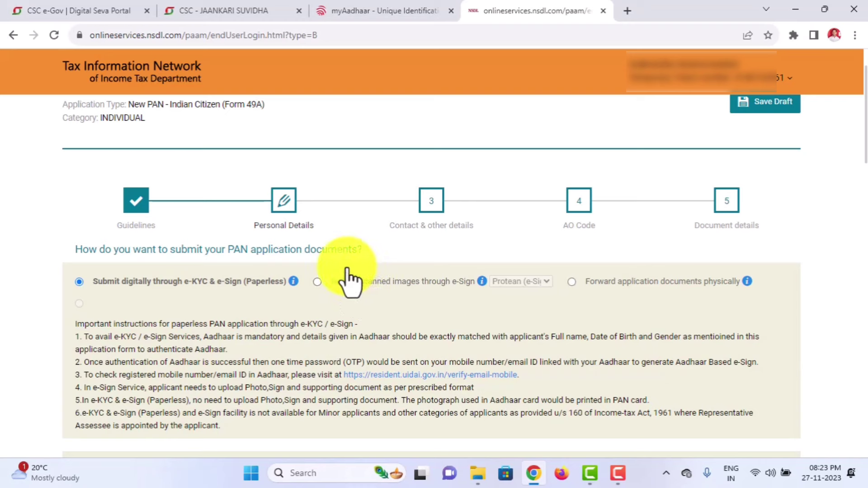
Step: Switch document submission to scanned images through e-Sign and scroll to the Physical PAN Card section
left_click(318, 282)
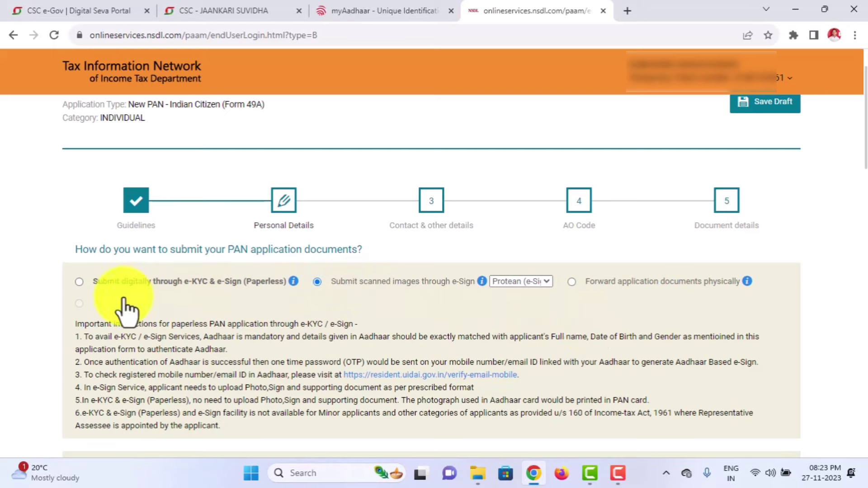
scroll(271, 346, "down", 3)
scroll(288, 339, "down", 4)
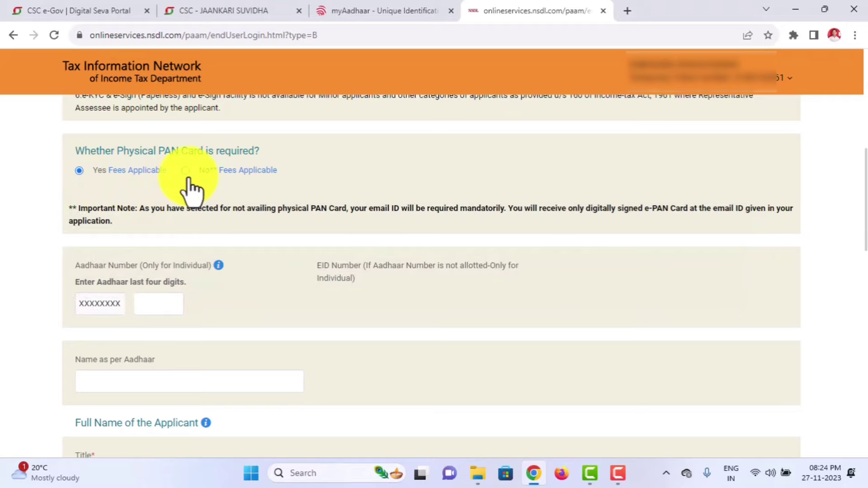
mouse_move(172, 181)
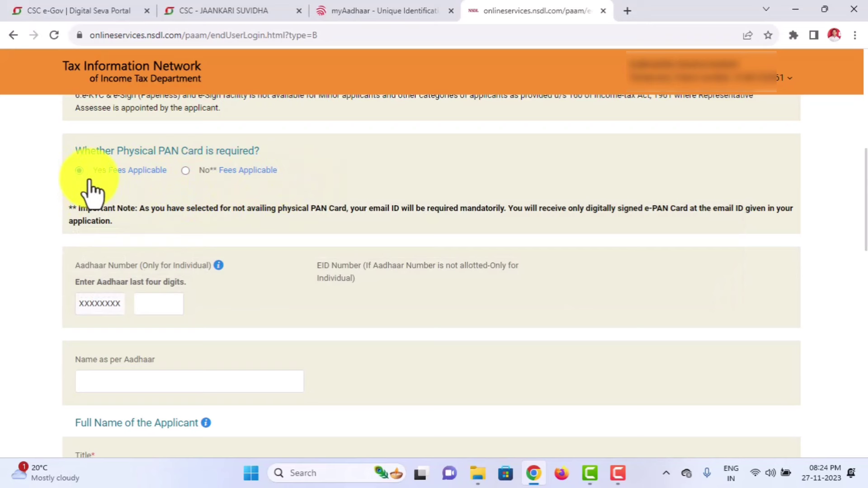
scroll(153, 235, "down", 1)
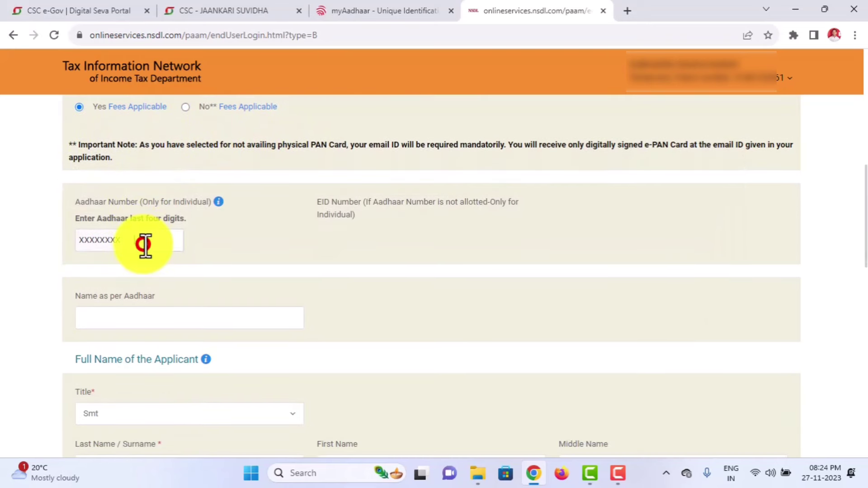
left_click(144, 244)
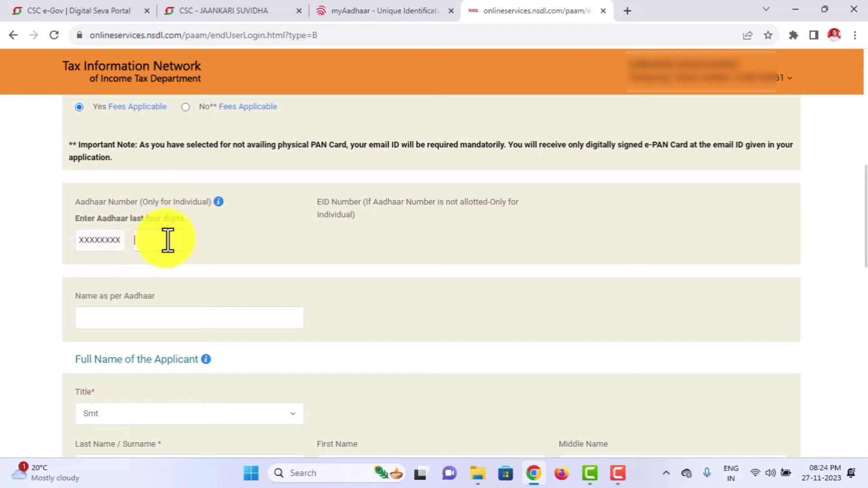
scroll(176, 238, "down", 1)
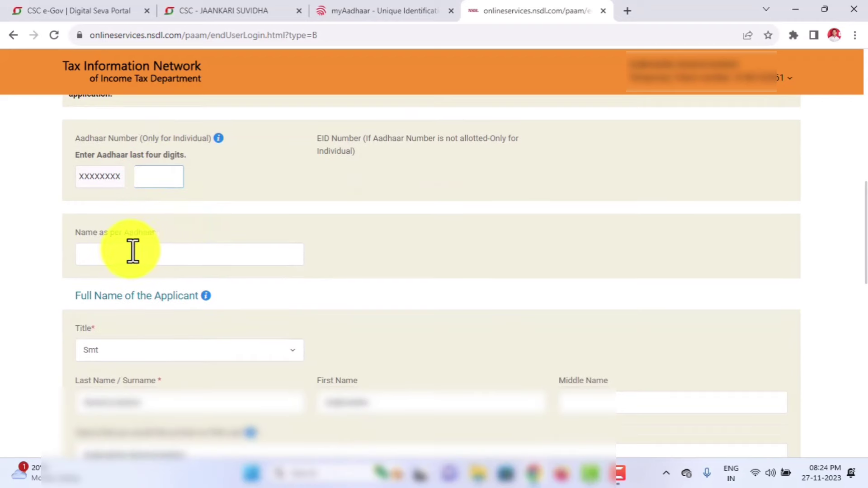
left_click(122, 254)
left_click(356, 256)
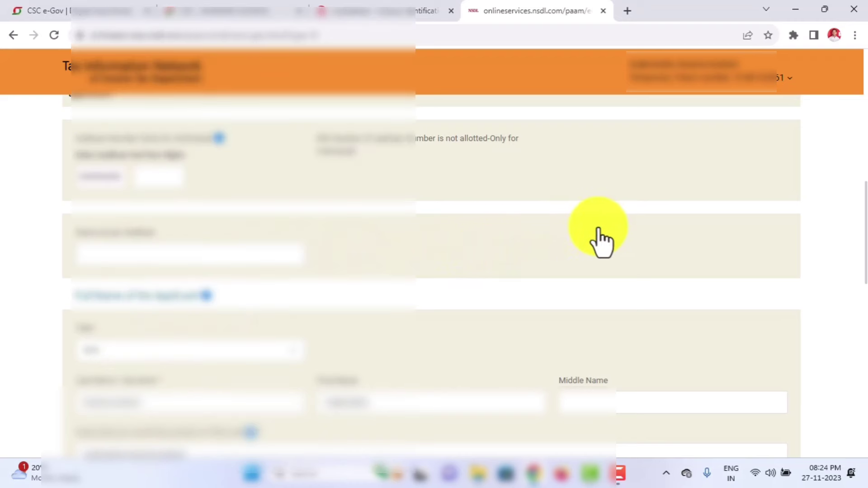
scroll(709, 238, "down", 3)
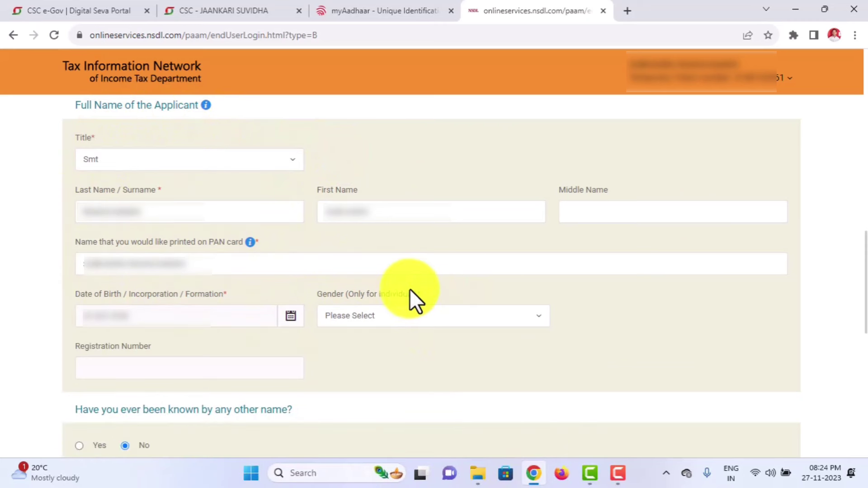
Step: Set the applicant's gender to Female
left_click(384, 321)
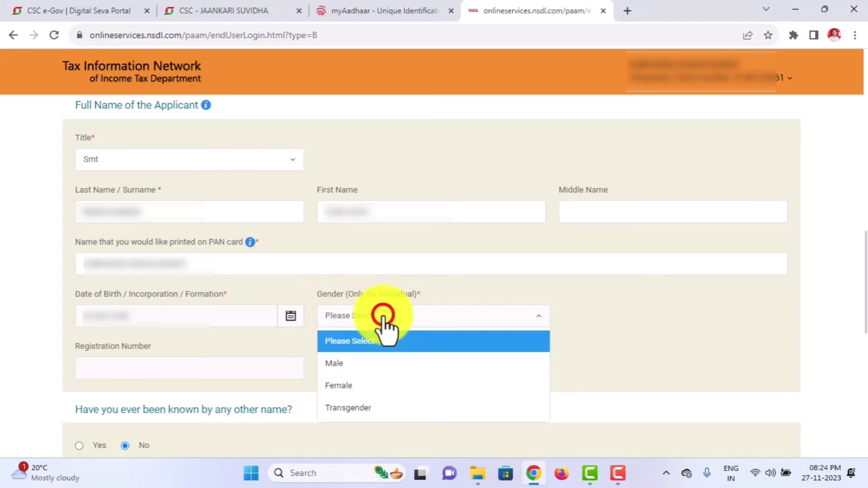
left_click(361, 384)
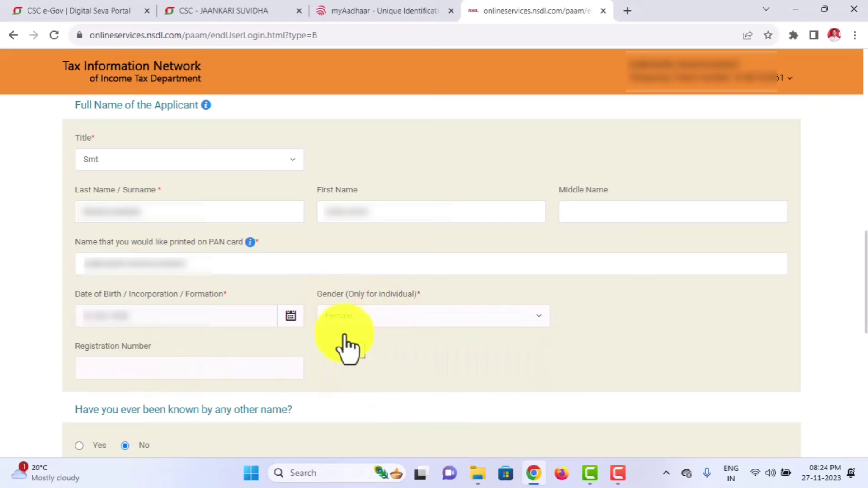
scroll(98, 181, "down", 5)
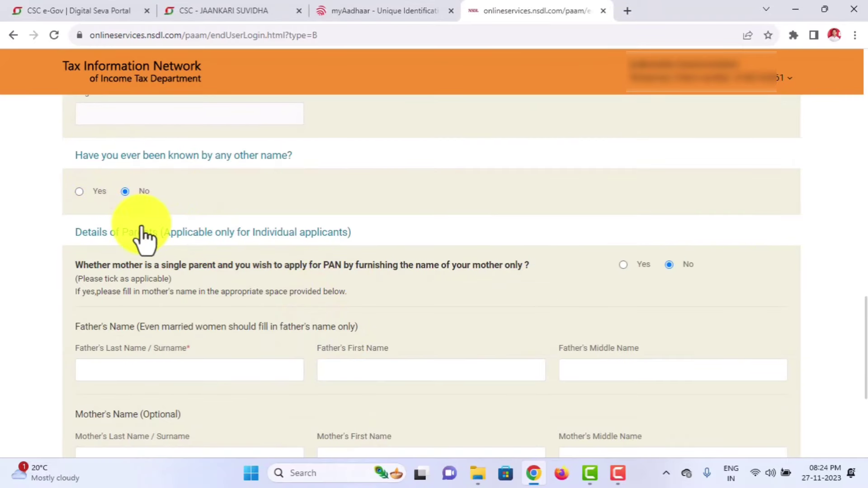
scroll(220, 209, "down", 3)
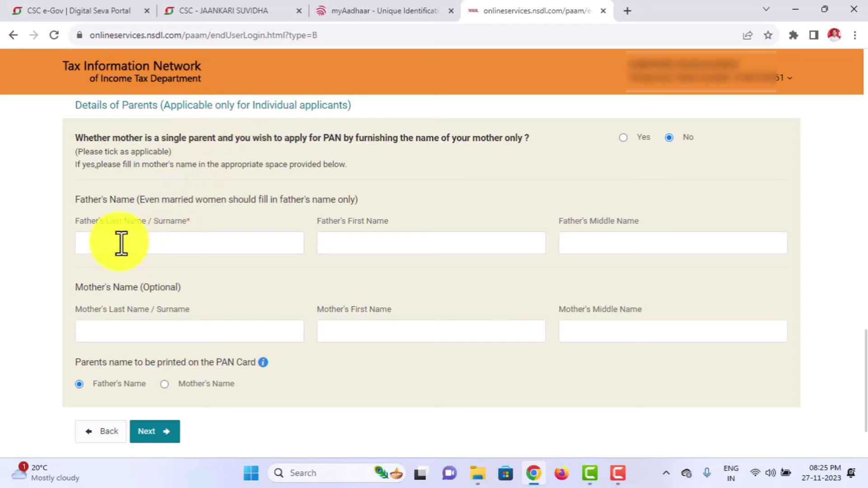
Step: Fill in the father's and mother's names and submit the Personal Details step
left_click(207, 244)
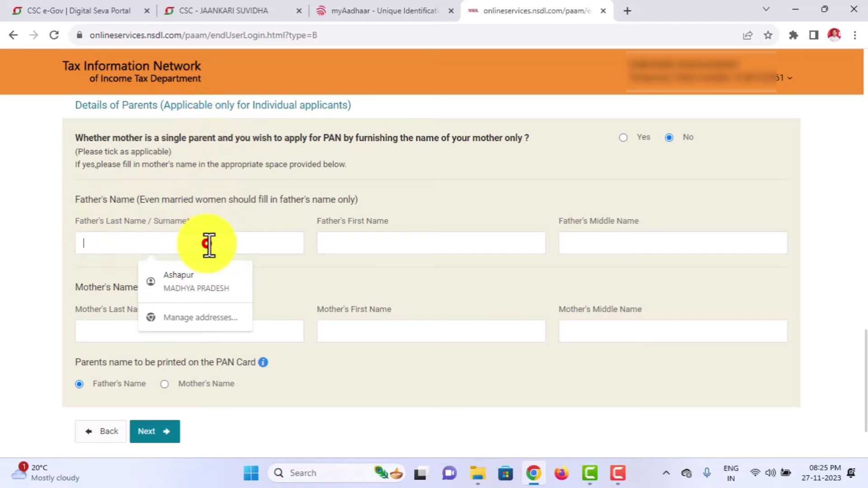
left_click(359, 248)
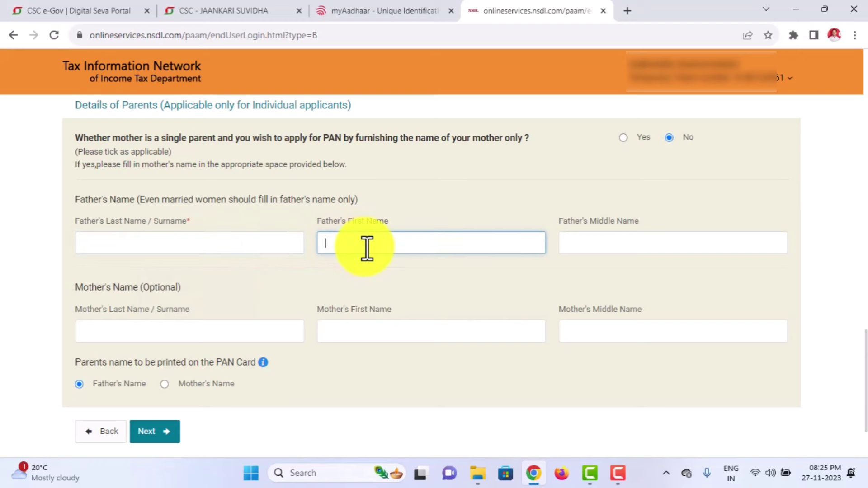
left_click(155, 329)
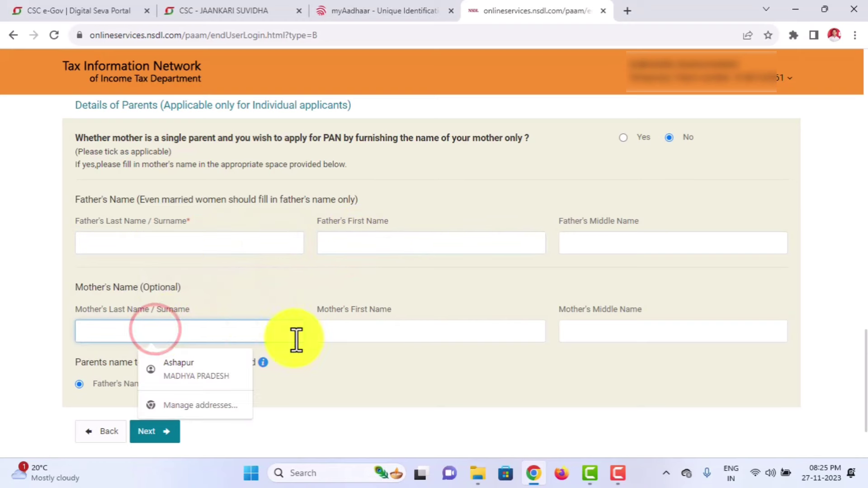
left_click(339, 332)
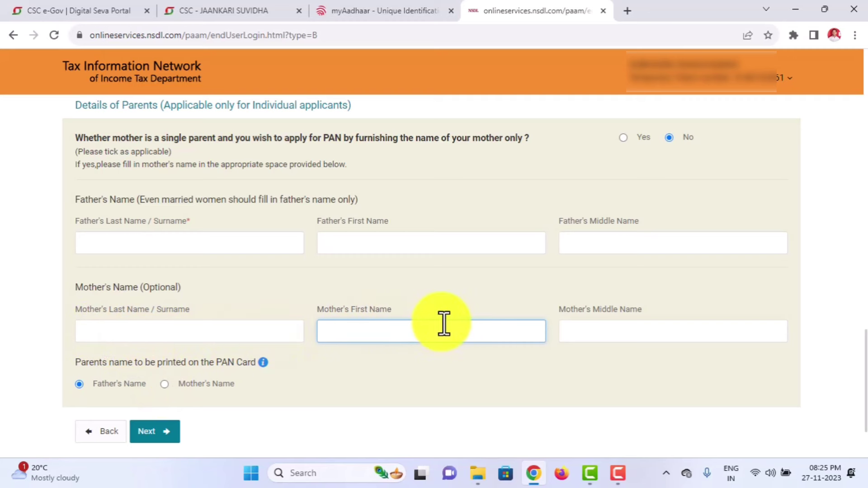
mouse_move(246, 380)
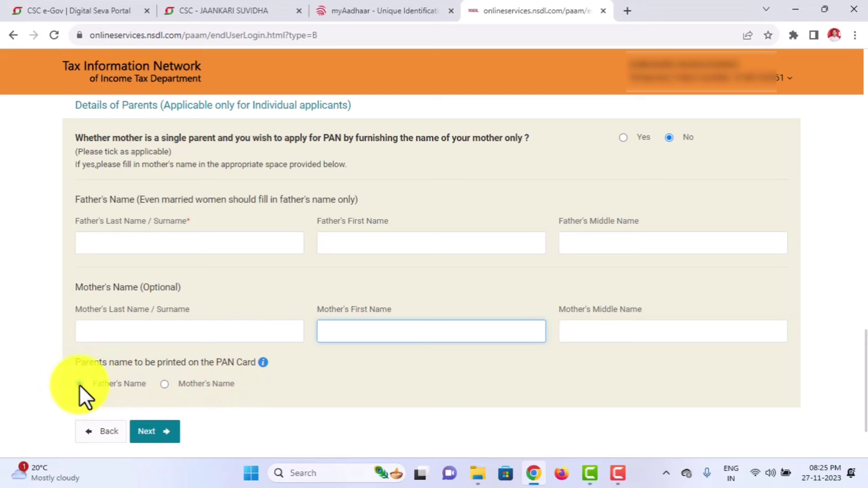
left_click(156, 432)
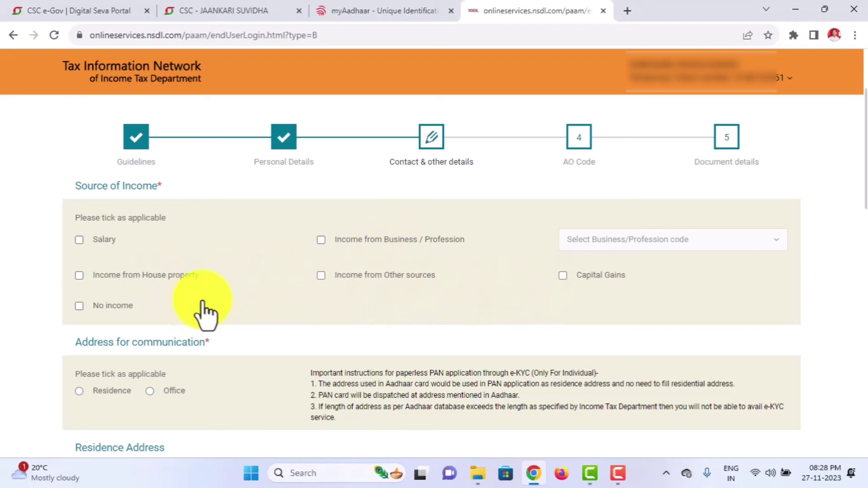
Step: Tick No income as source of income and choose Residence for communication address
left_click(79, 306)
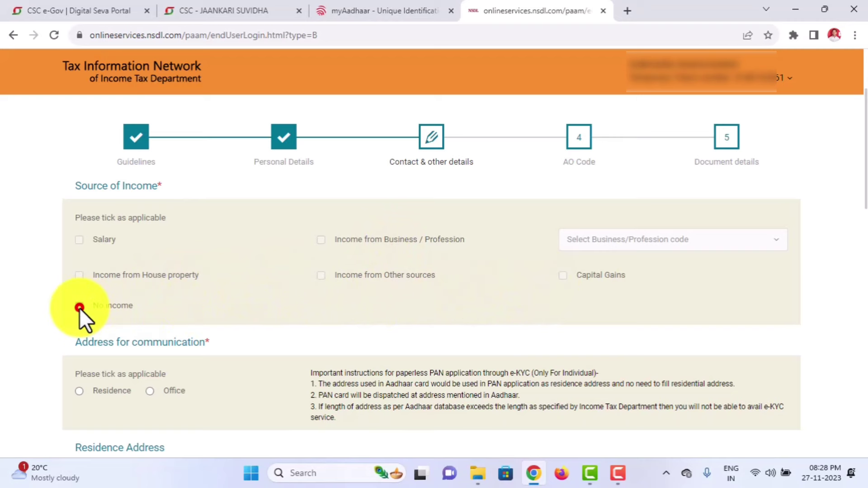
scroll(317, 296, "down", 3)
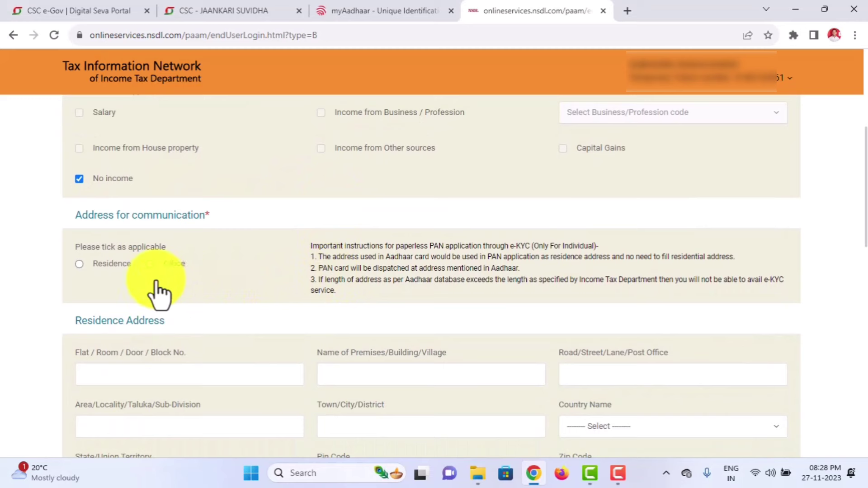
left_click(79, 268)
scroll(75, 199, "down", 2)
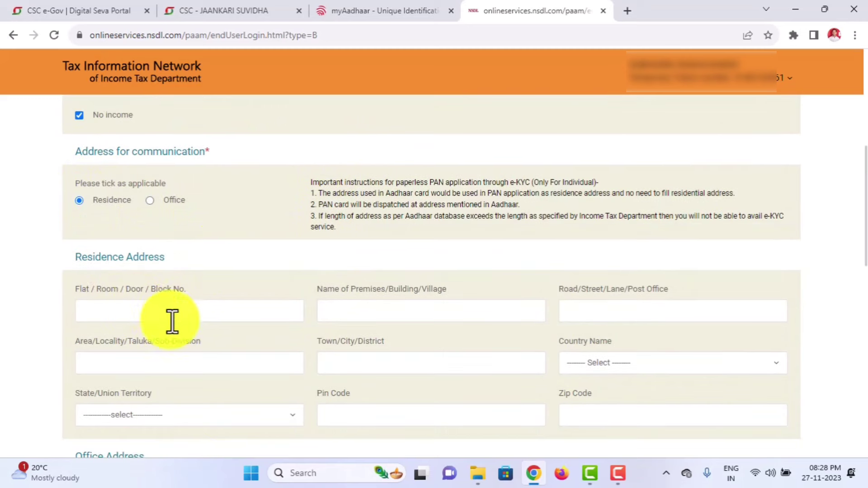
Step: Fill in the residence address fields, starting with the flat or door number
left_click(164, 310)
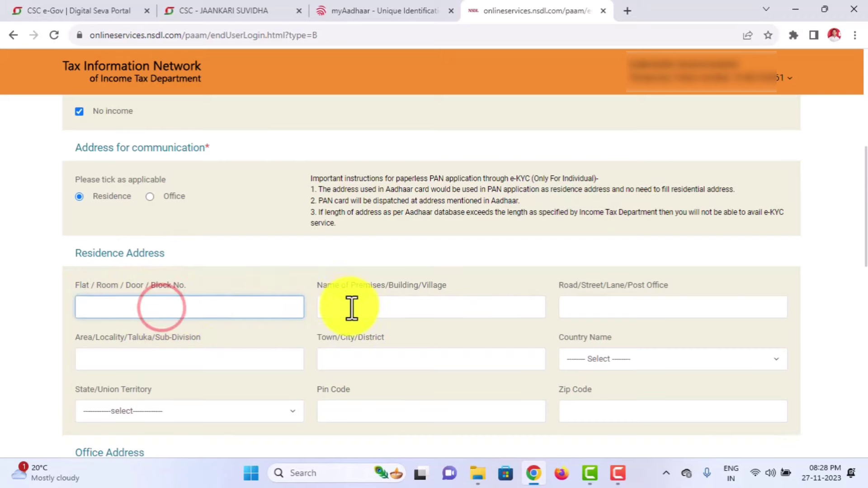
scroll(351, 307, "down", 1)
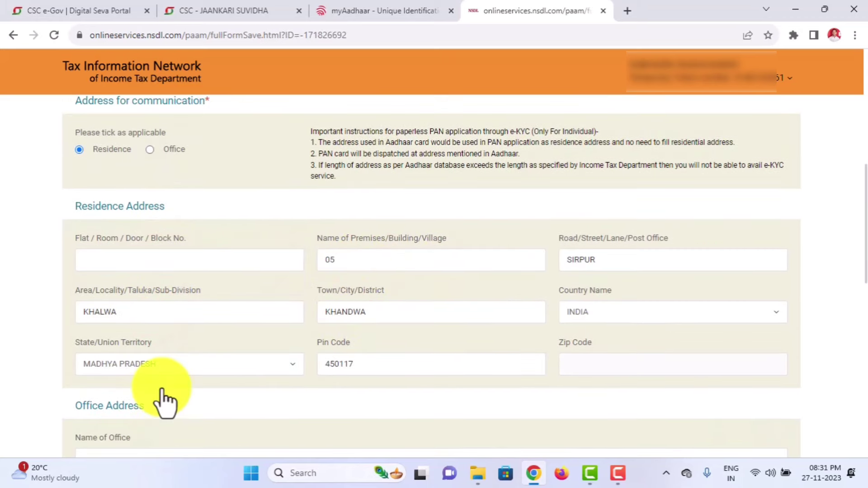
scroll(164, 396, "down", 2)
scroll(161, 384, "down", 1)
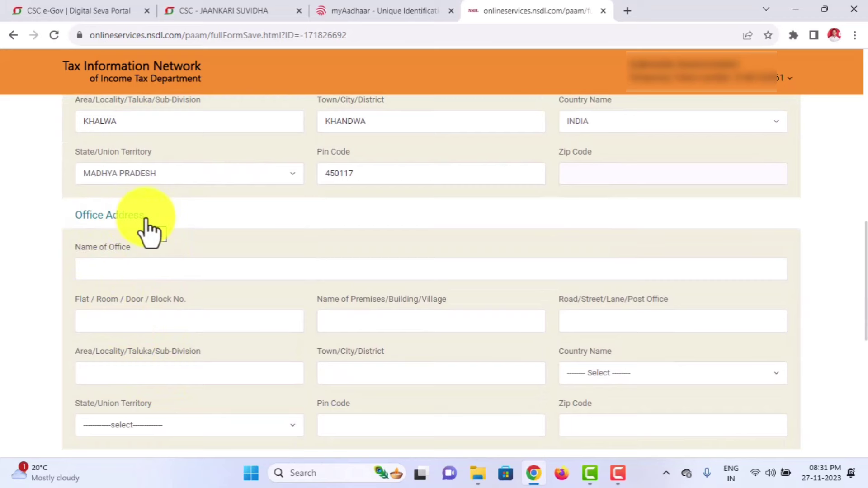
scroll(145, 231, "up", 7)
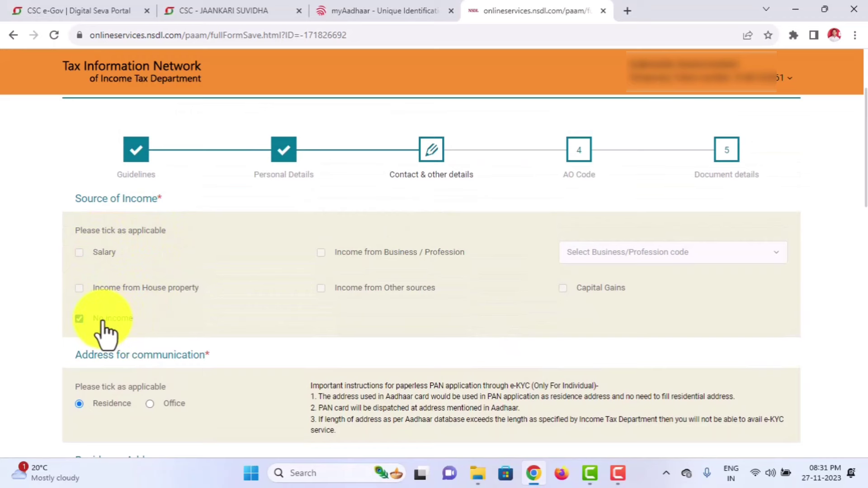
scroll(147, 324, "down", 7)
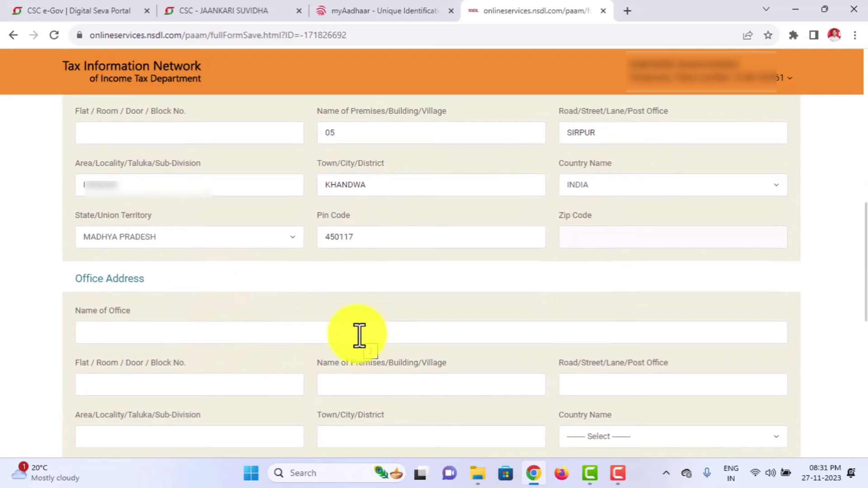
scroll(360, 335, "down", 8)
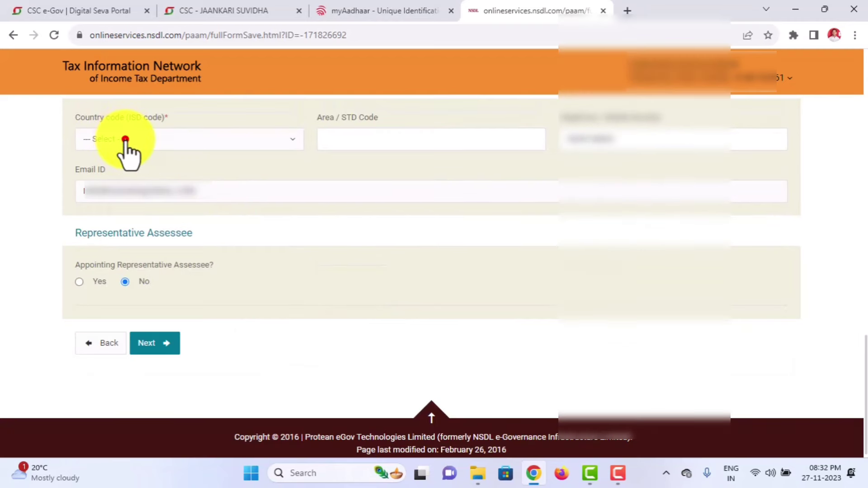
left_click(126, 140)
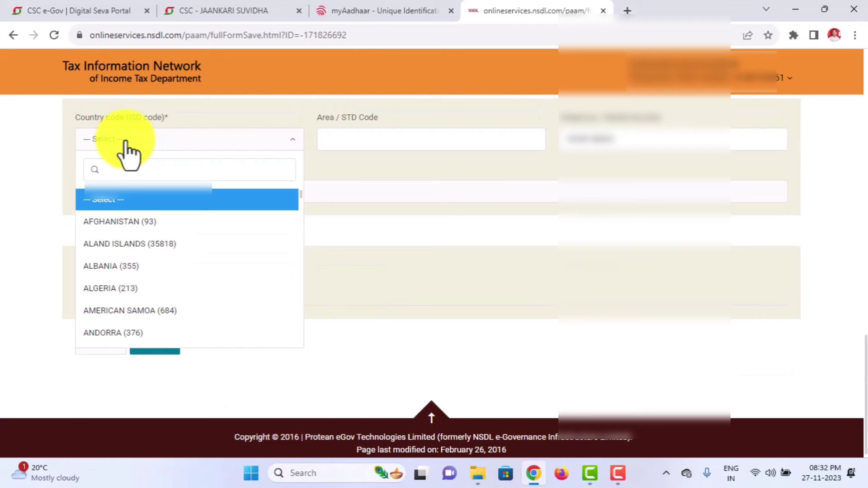
Step: Set the country code to INDIA (91) and save contact details to reach AO Code
type("in")
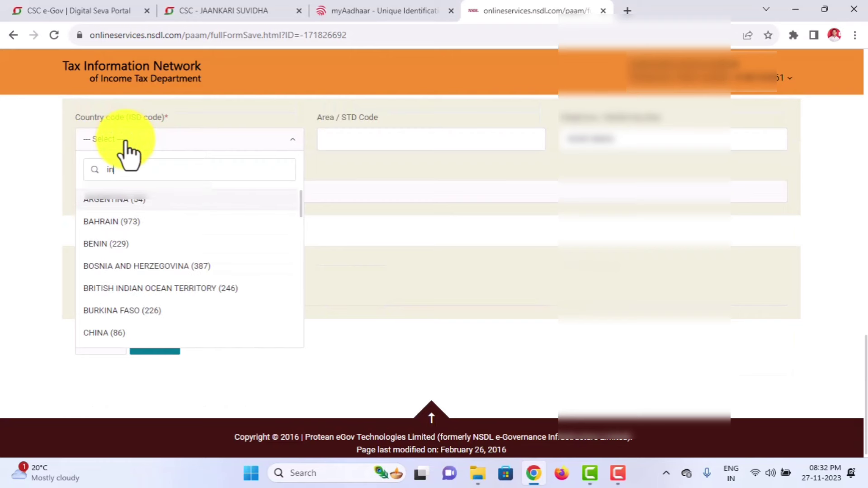
type("dia")
key("Return")
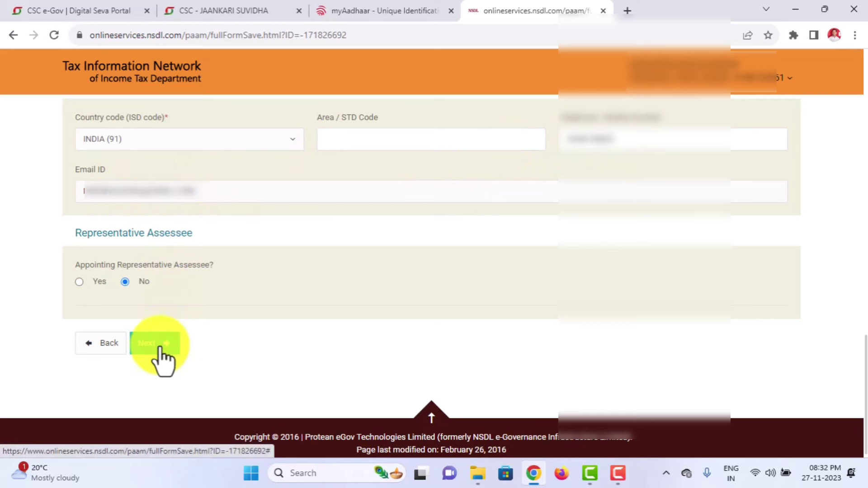
left_click(159, 349)
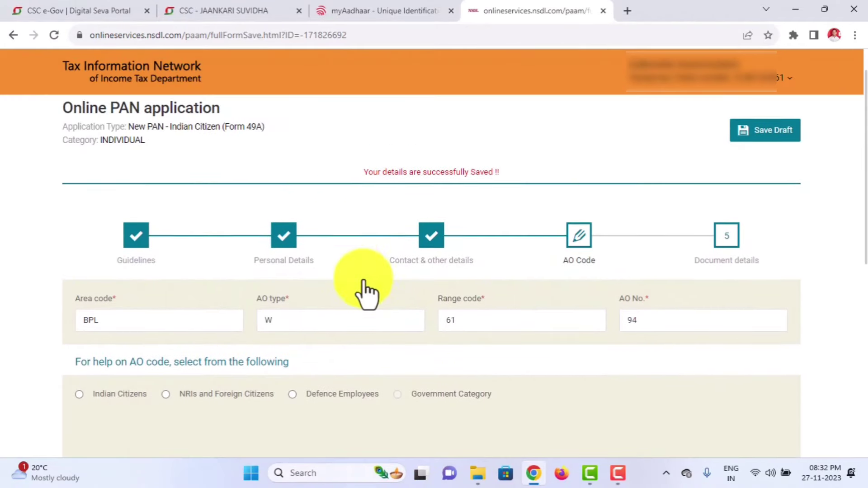
Step: Review the prefilled AO type and Range code values
scroll(365, 294, "down", 1)
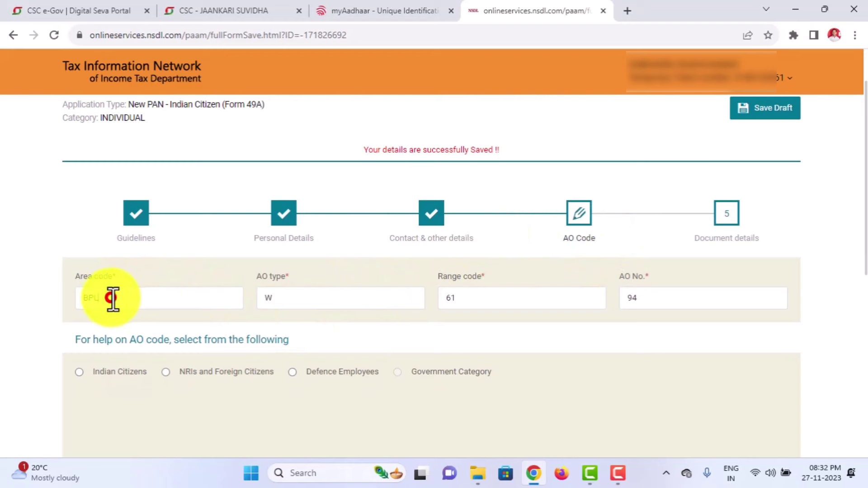
left_click(339, 302)
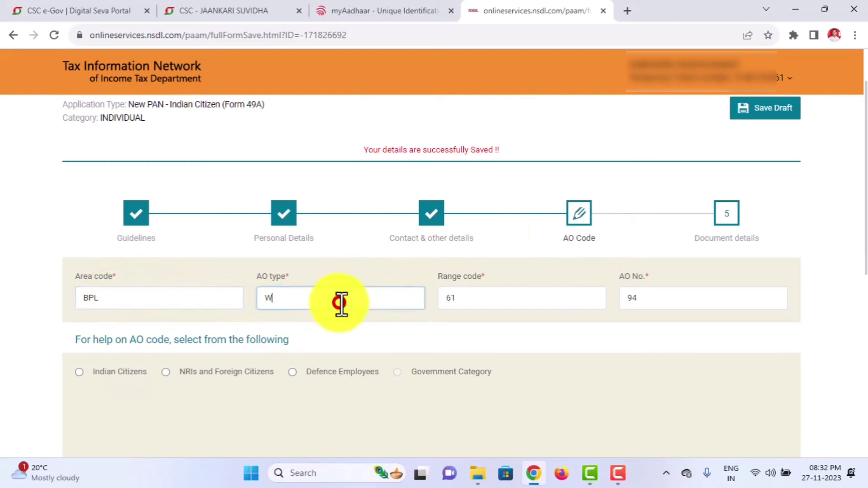
left_click(481, 296)
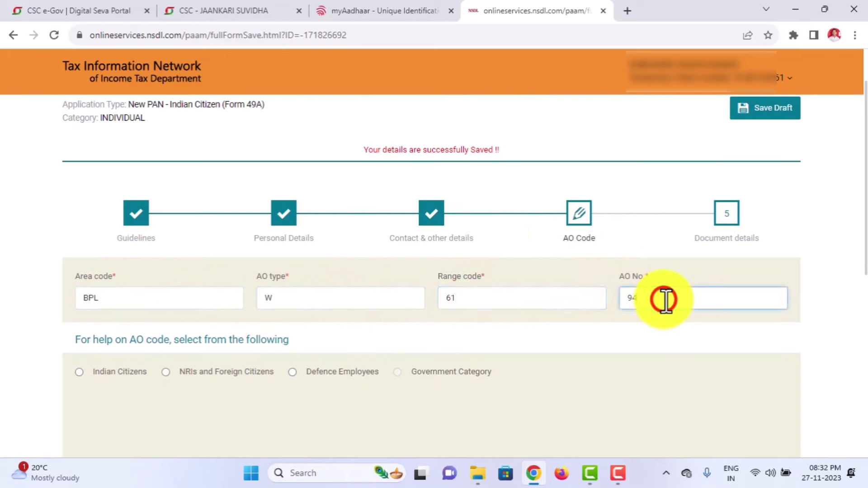
scroll(666, 299, "down", 3)
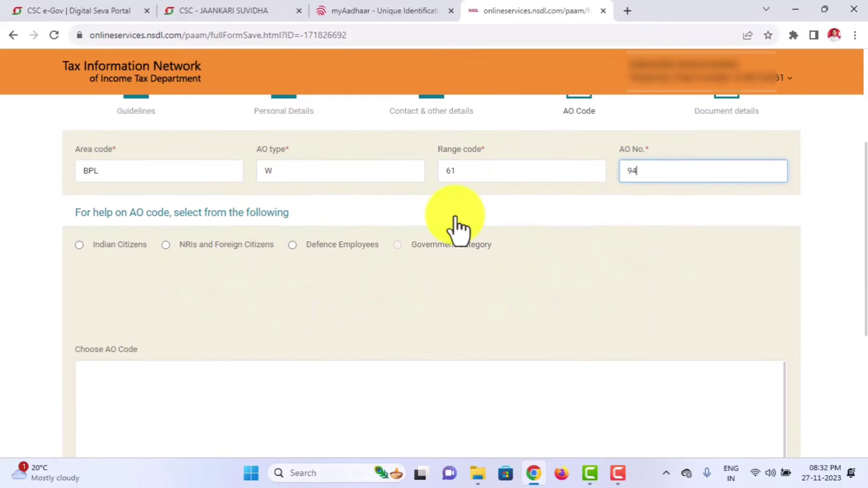
Step: Look up Indian-citizen AO codes for Madhya Pradesh, city Khandwa, and fetch them
left_click(80, 245)
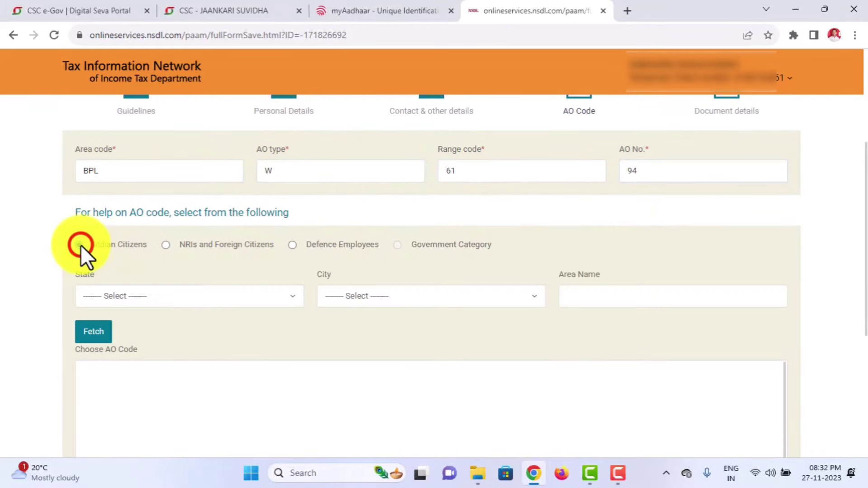
left_click(159, 299)
scroll(162, 228, "down", 3)
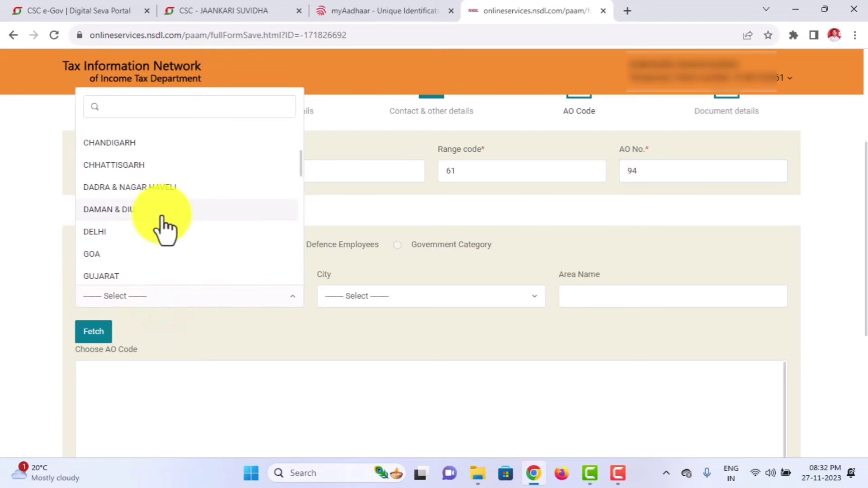
scroll(163, 229, "down", 5)
left_click(163, 229)
left_click(382, 298)
scroll(394, 223, "down", 3)
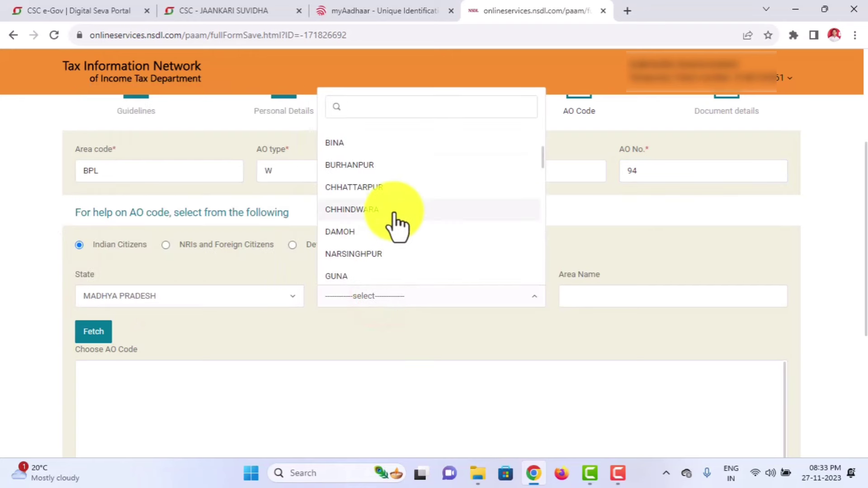
type("k")
left_click(355, 226)
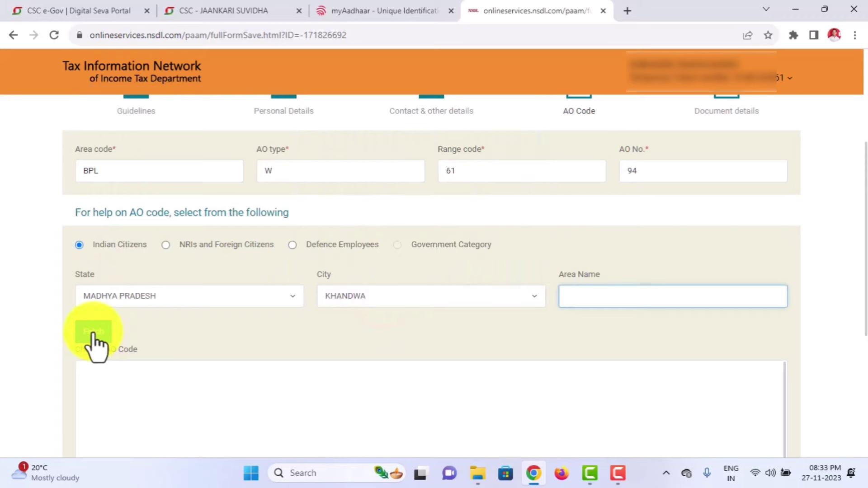
left_click(94, 332)
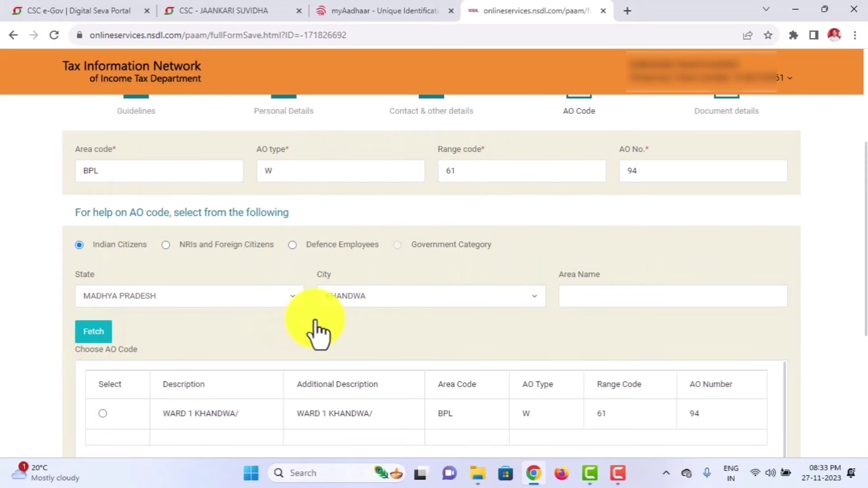
Step: Select the WARD 1 KHANDWA AO code and continue to Document details
scroll(252, 355, "down", 1)
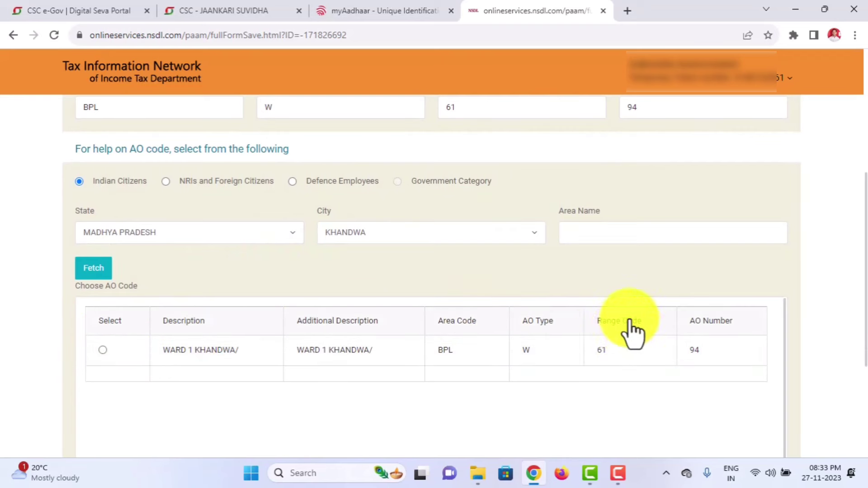
left_click(103, 351)
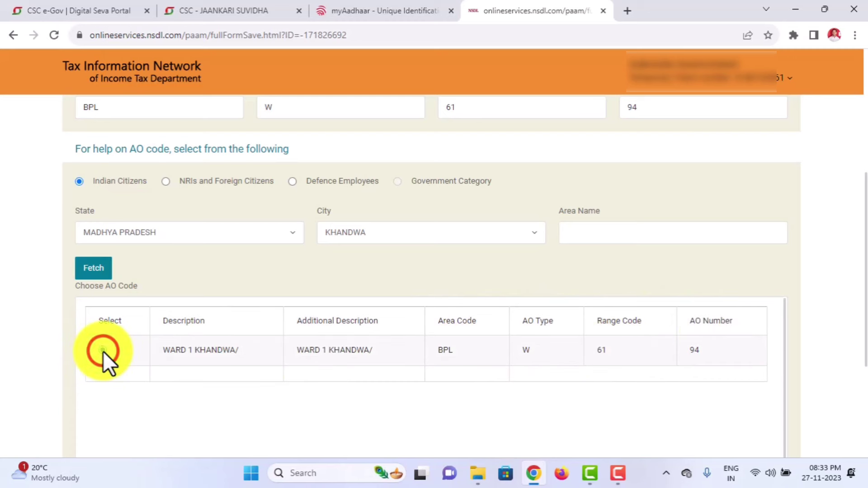
scroll(351, 389, "up", 3)
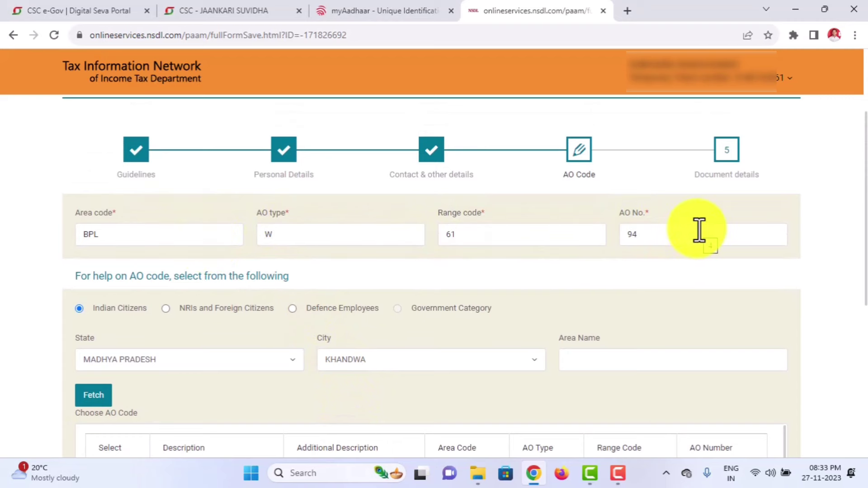
scroll(403, 286, "down", 7)
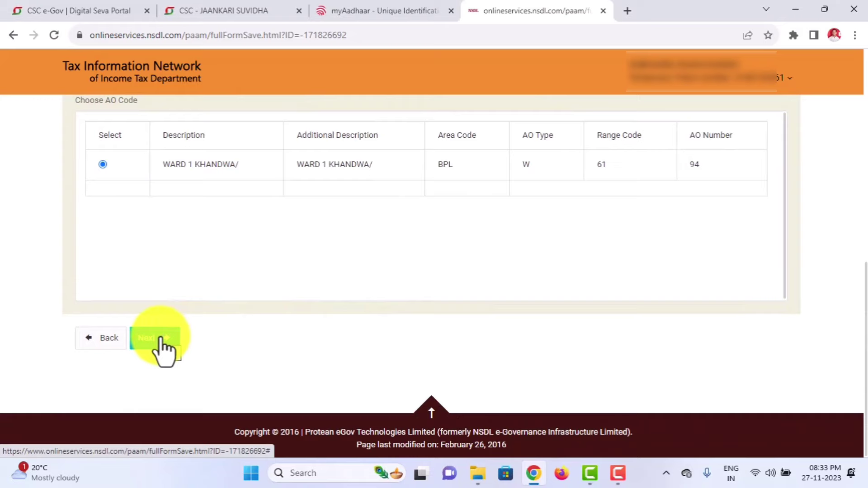
left_click(161, 341)
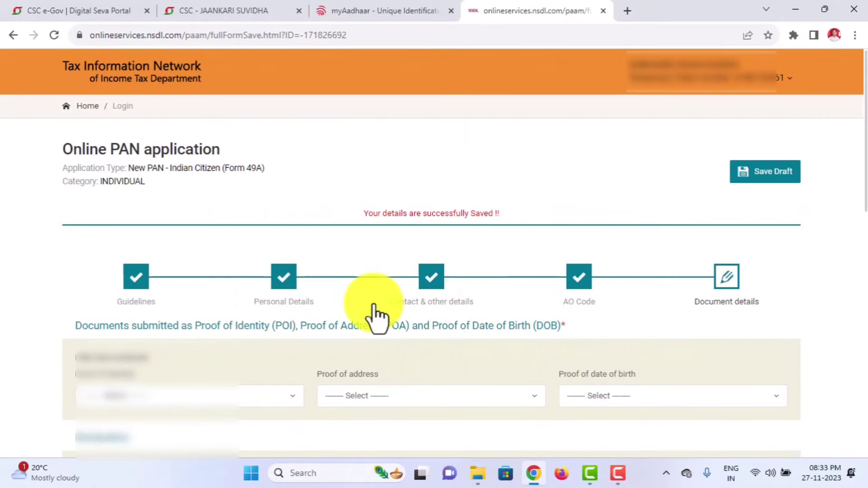
Step: Set proof of identity to 'AADHAAR Card issued by the UIDAI'
scroll(374, 305, "down", 3)
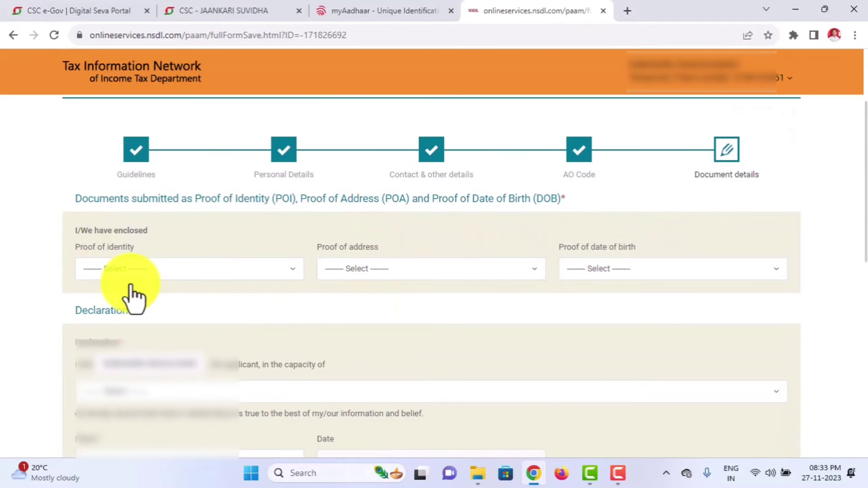
left_click(116, 279)
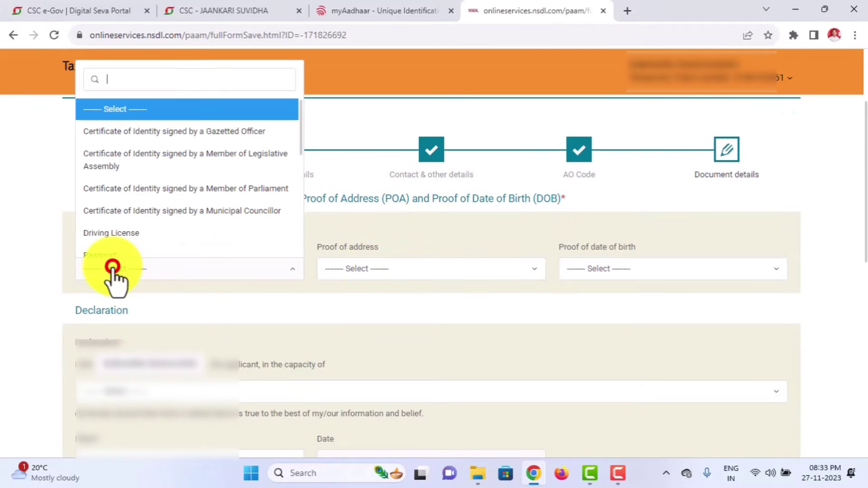
scroll(125, 179, "down", 1)
scroll(126, 174, "down", 2)
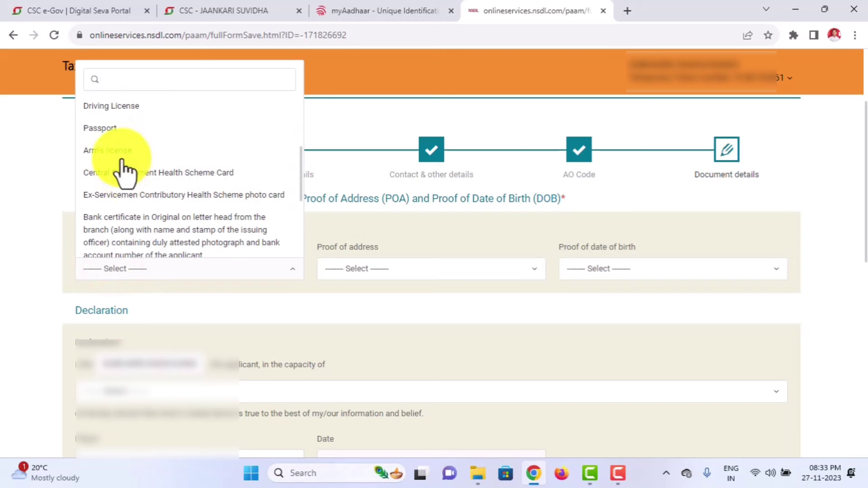
scroll(127, 158, "up", 4)
scroll(127, 152, "down", 6)
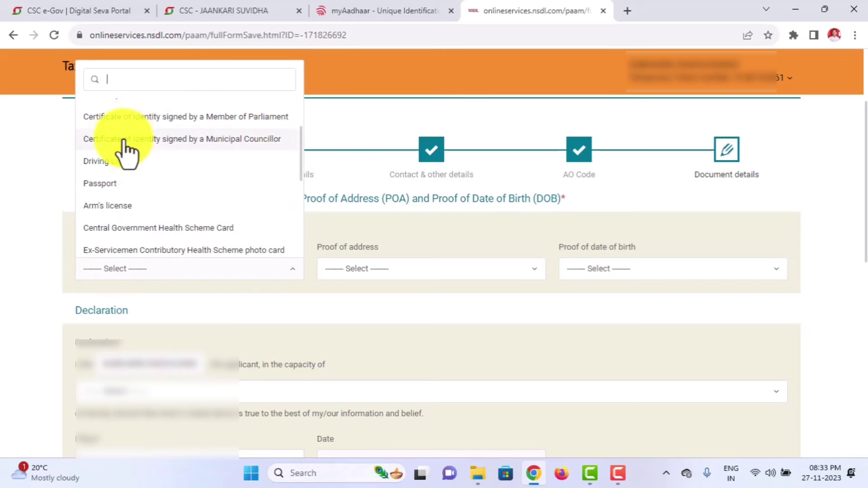
scroll(128, 152, "down", 1)
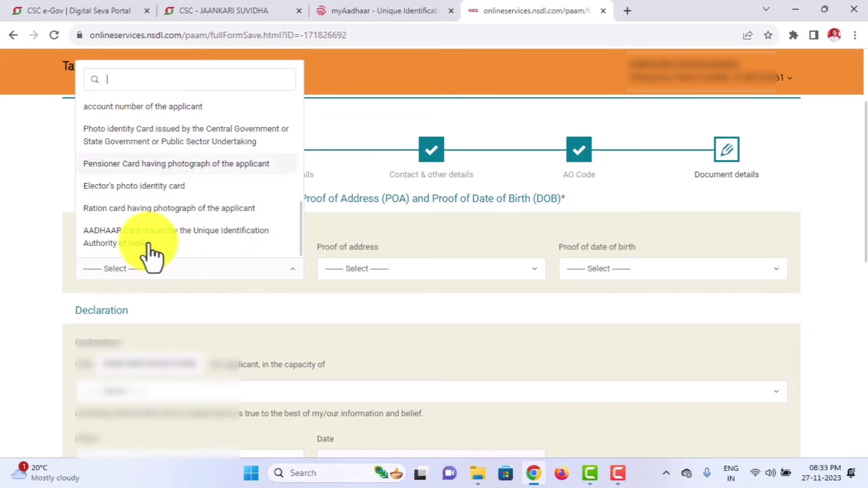
left_click(132, 237)
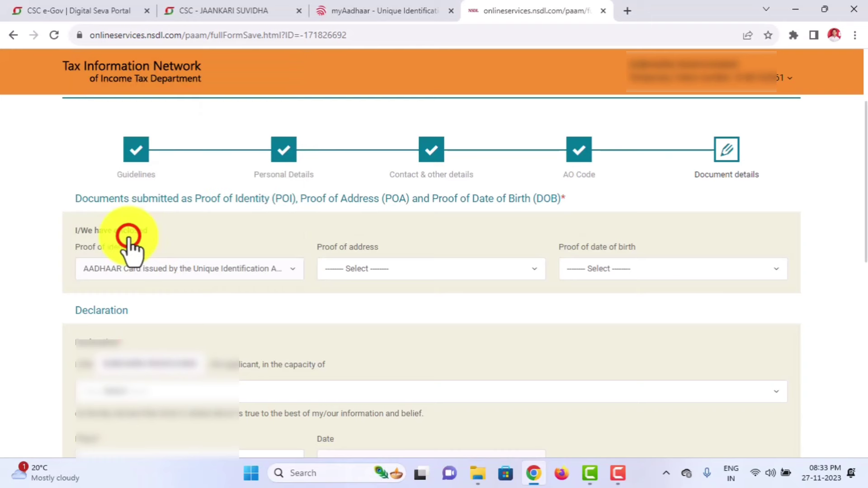
Step: Set proof of address to the AADHAAR Card
left_click(385, 270)
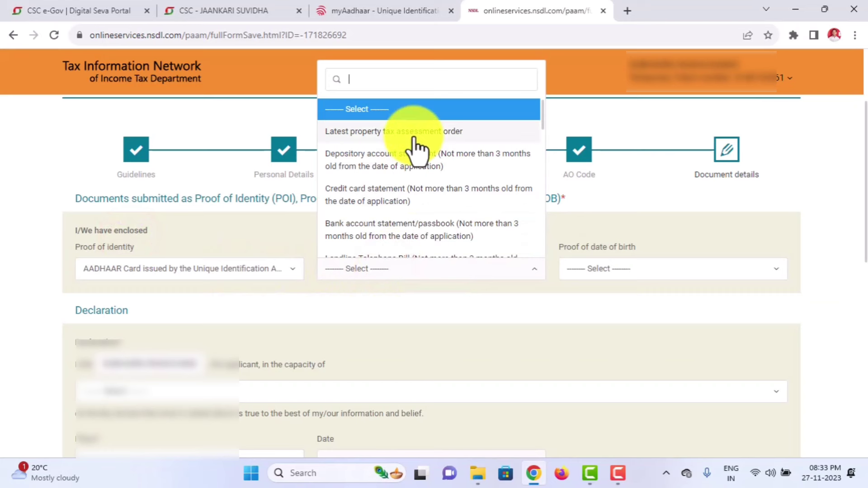
scroll(413, 145, "down", 1)
scroll(416, 147, "down", 5)
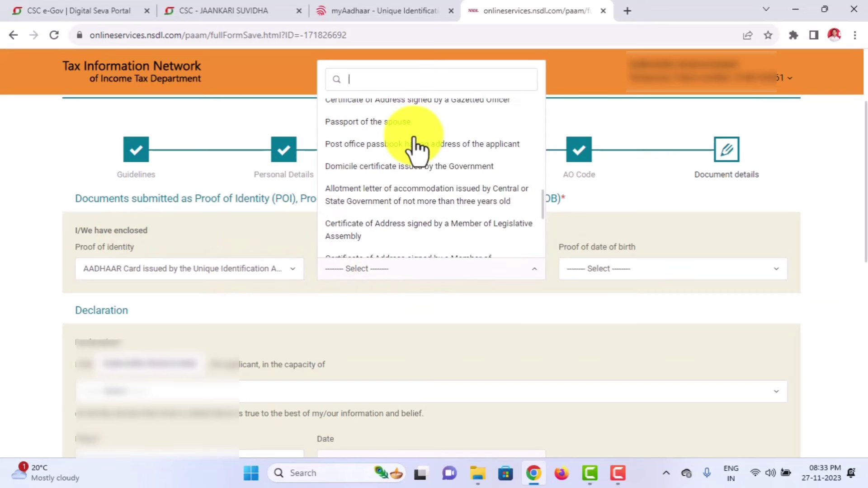
scroll(414, 147, "down", 1)
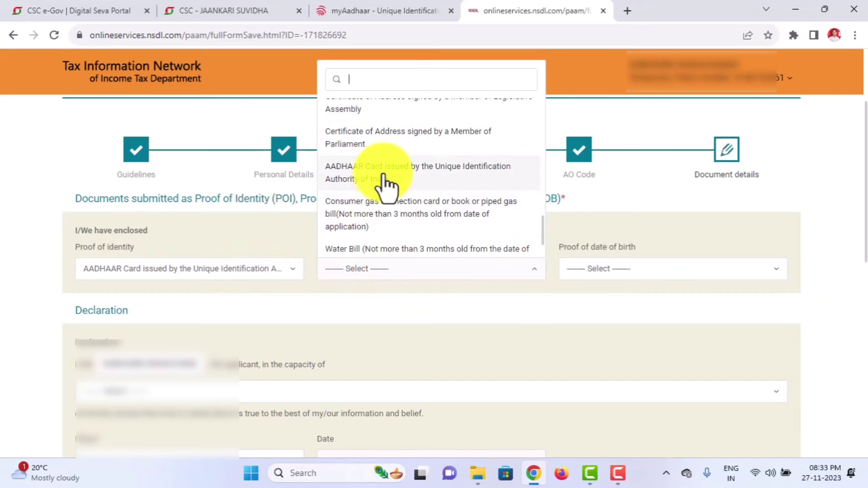
left_click(384, 179)
Step: Set proof of date of birth to the AADHAAR Card
left_click(612, 270)
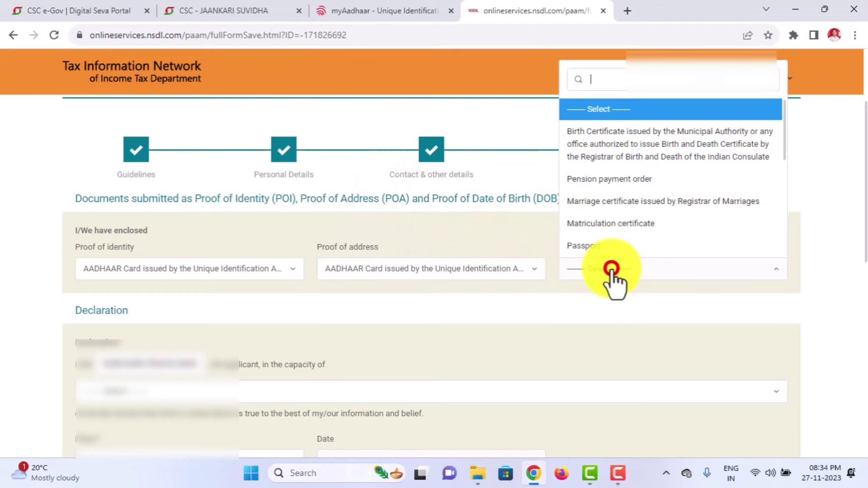
left_click(611, 270)
left_click(611, 271)
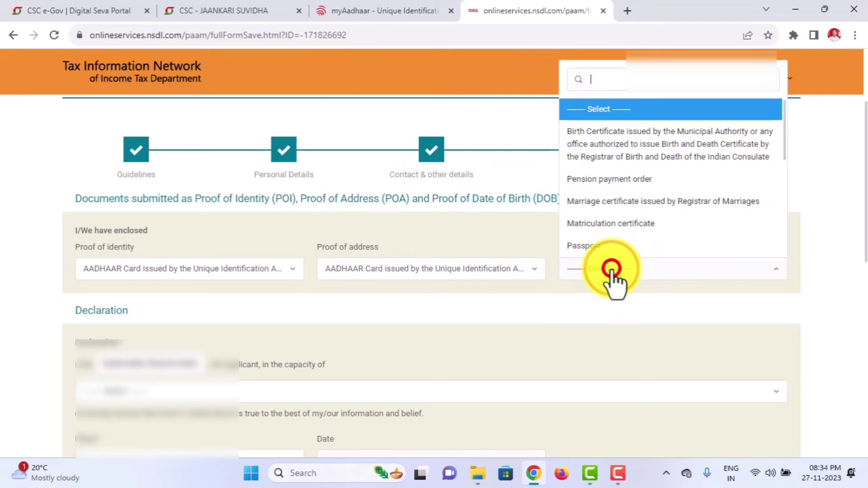
scroll(630, 186, "down", 5)
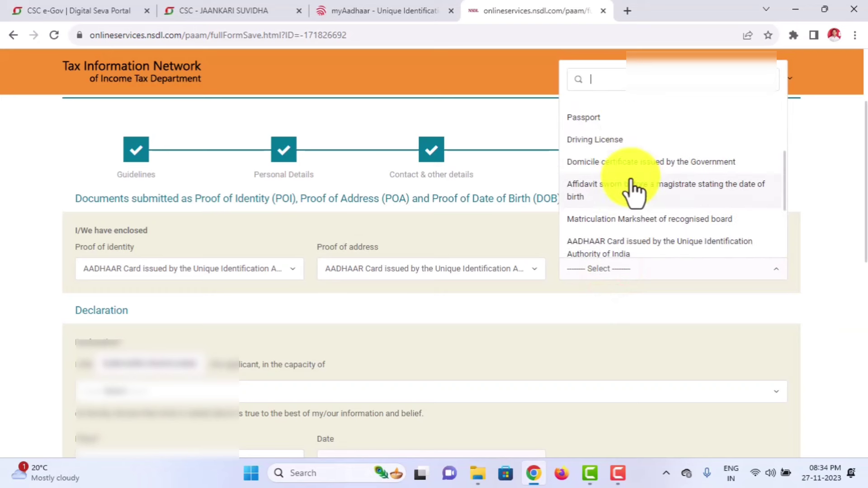
left_click(634, 136)
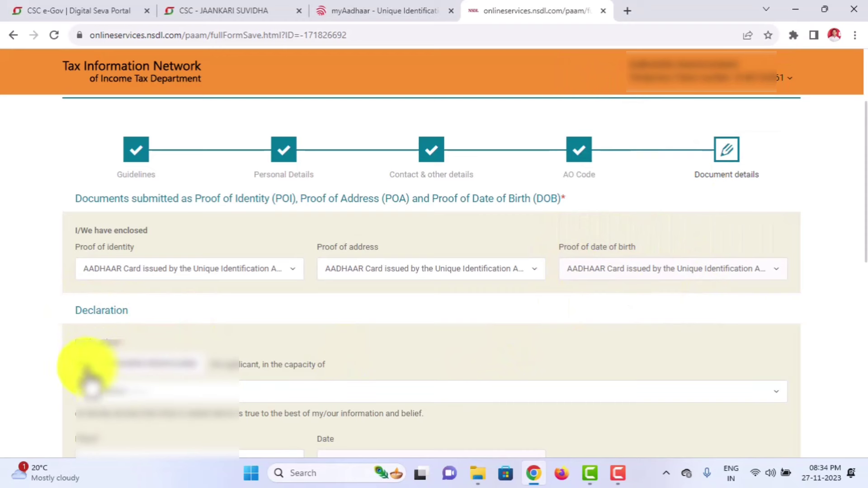
Step: Declare in the capacity of Himself/Herself with SIRPUR as the place
left_click(126, 393)
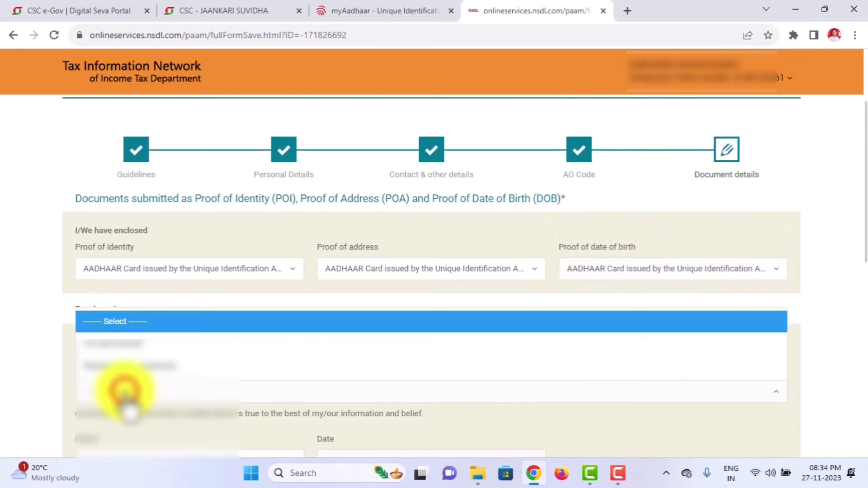
left_click(126, 344)
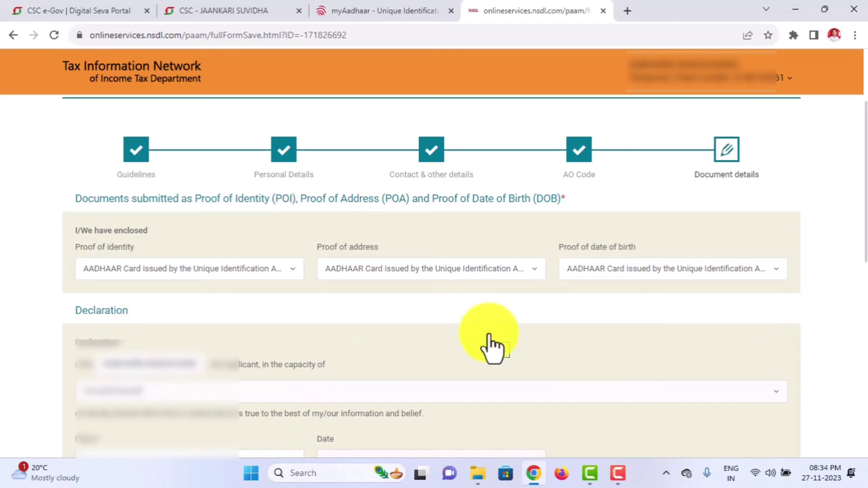
scroll(110, 272, "down", 4)
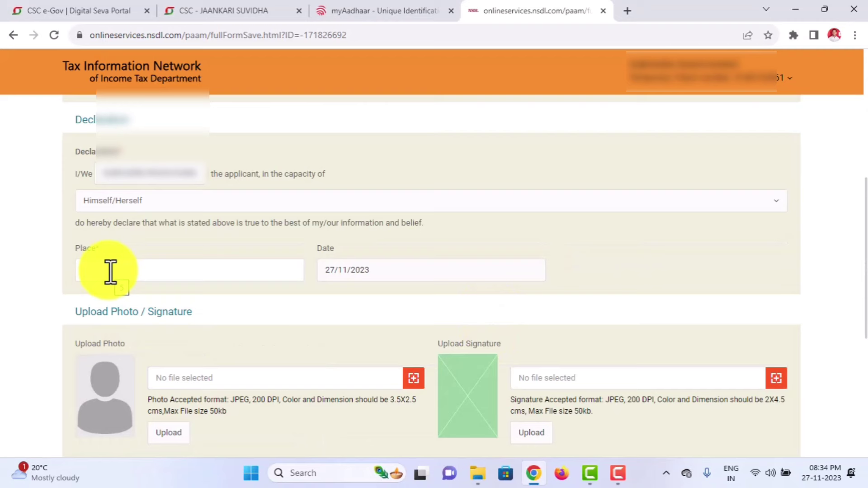
left_click(111, 271)
type("SIRPUR")
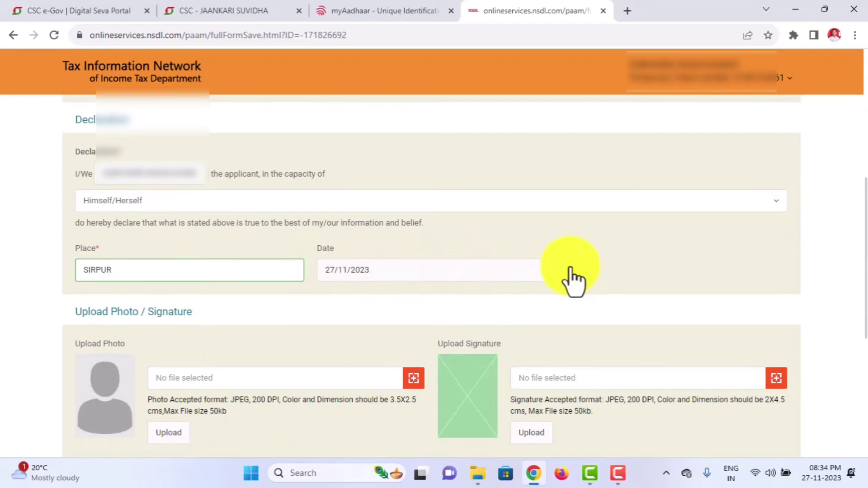
Step: Scroll to Upload Photo/Signature and start choosing the applicant's photo file
scroll(636, 266, "down", 3)
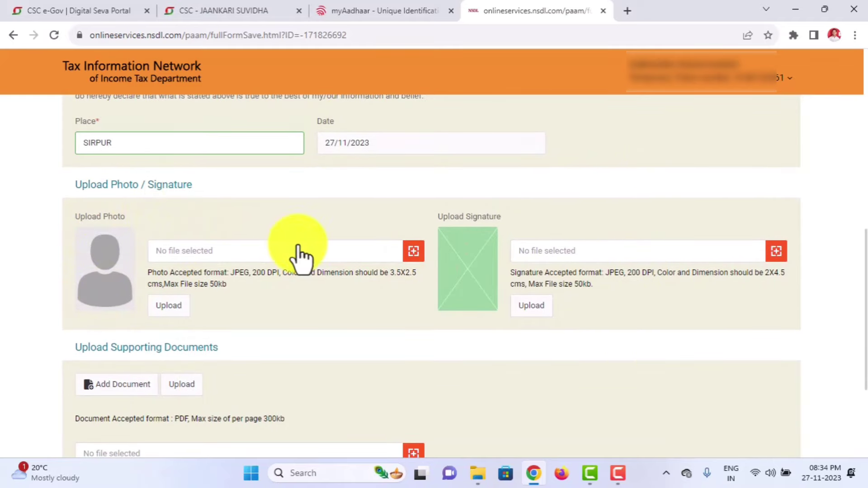
scroll(402, 253, "down", 1)
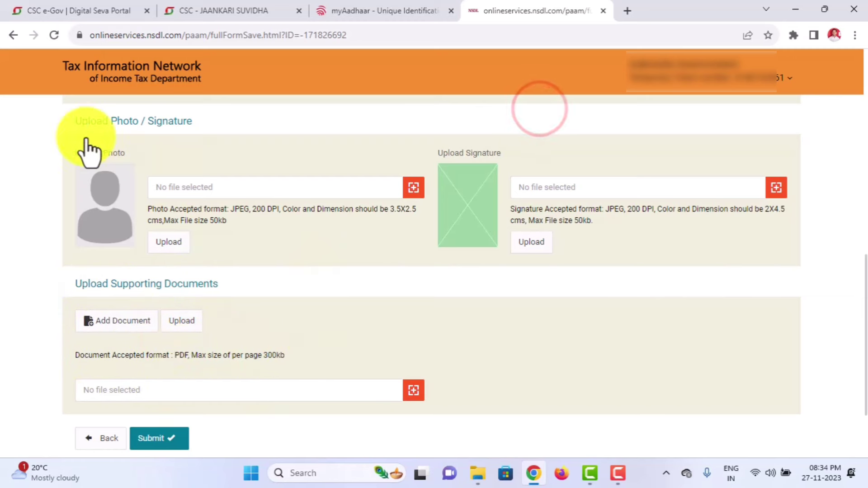
left_click(415, 190)
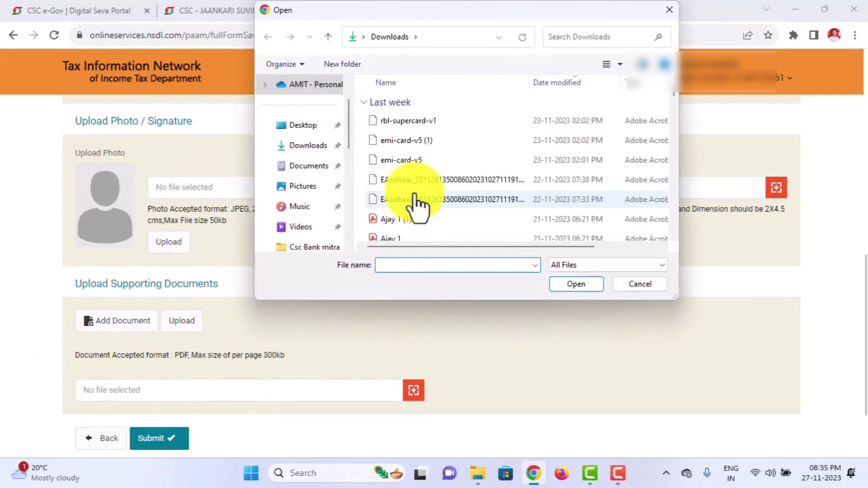
Step: Upload the applicant's photo 'photo copy' from Desktop > BHAVANI SIR to the PAN form
left_click(312, 127)
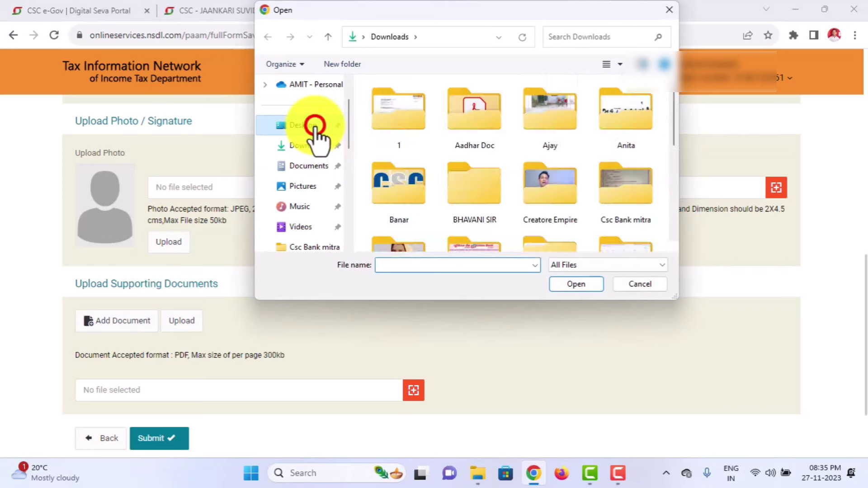
double_click(474, 185)
left_click(477, 111)
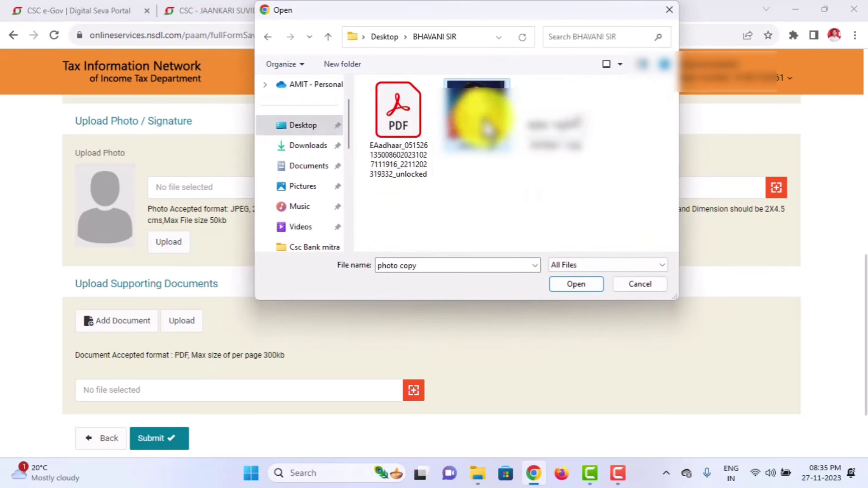
left_click(577, 284)
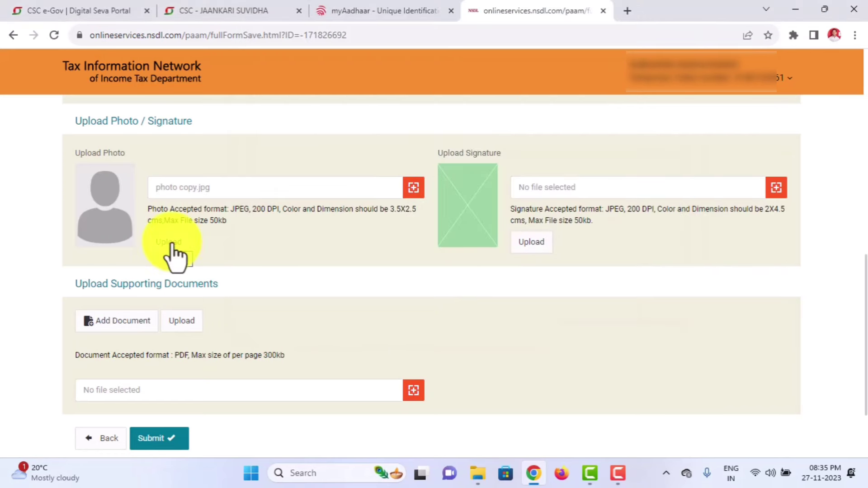
left_click(172, 242)
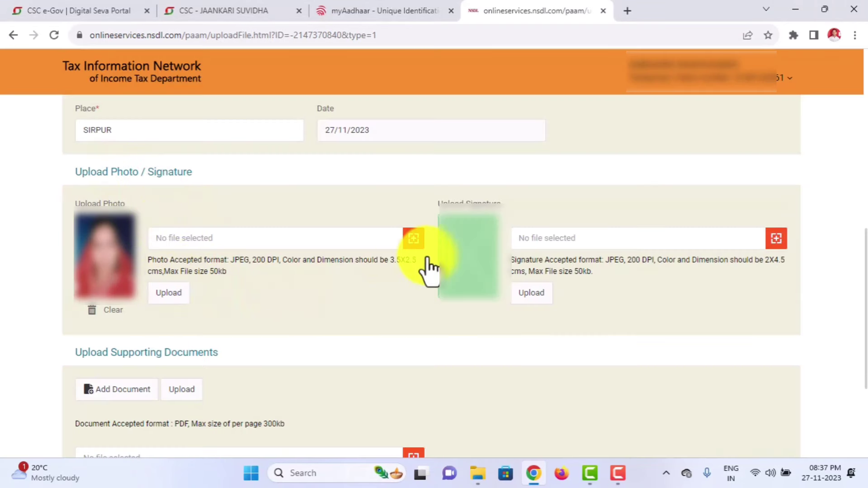
Step: Upload the signature image 'Untitled-1 copy' to the PAN form
left_click(780, 244)
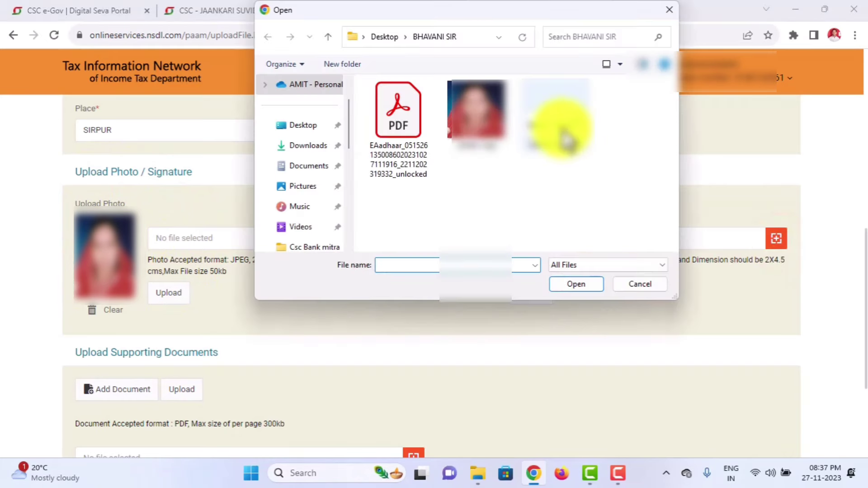
left_click(565, 139)
left_click(584, 286)
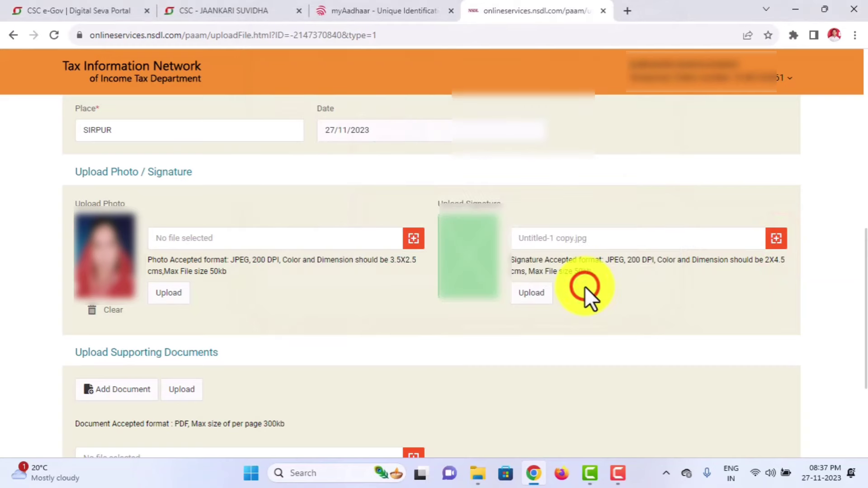
left_click(529, 296)
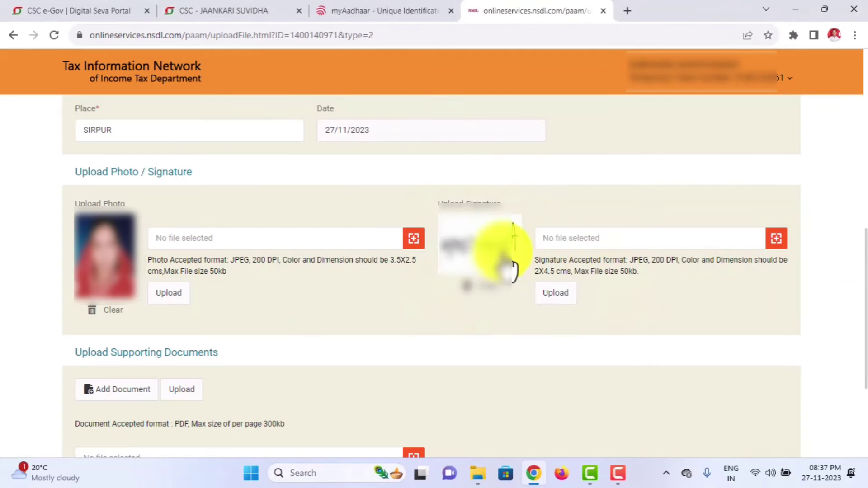
key("alt+Tab")
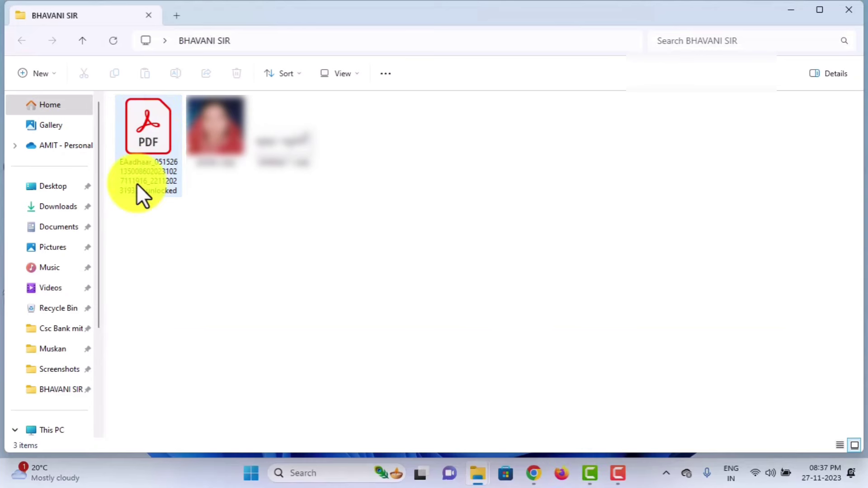
Step: Confirm in Properties that the e-Aadhaar PDF is 928 KB, then close the folder and Properties windows
right_click(139, 131)
left_click(197, 374)
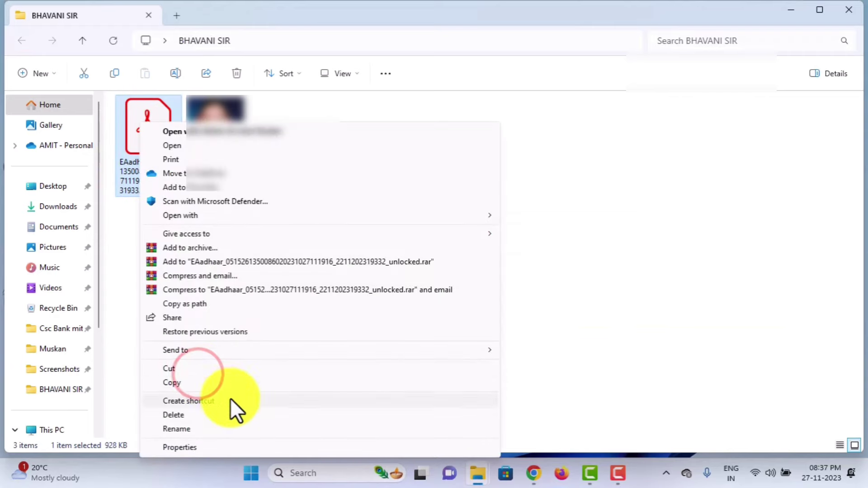
left_click(186, 447)
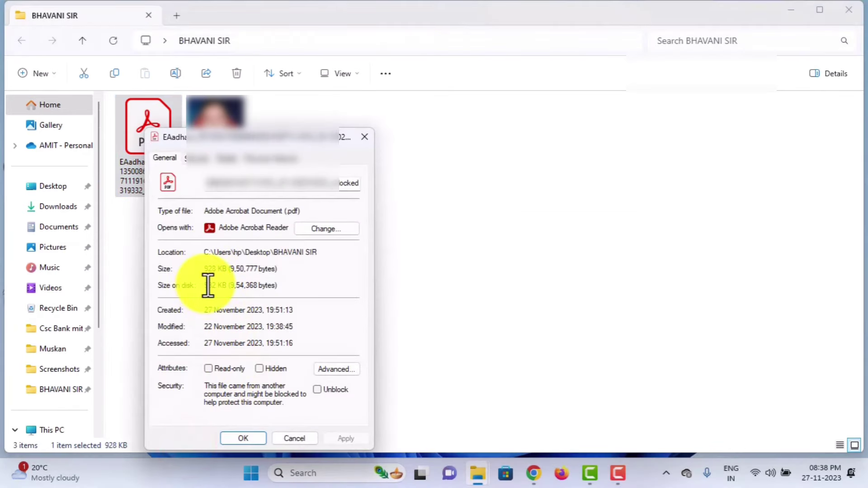
left_click(856, 8)
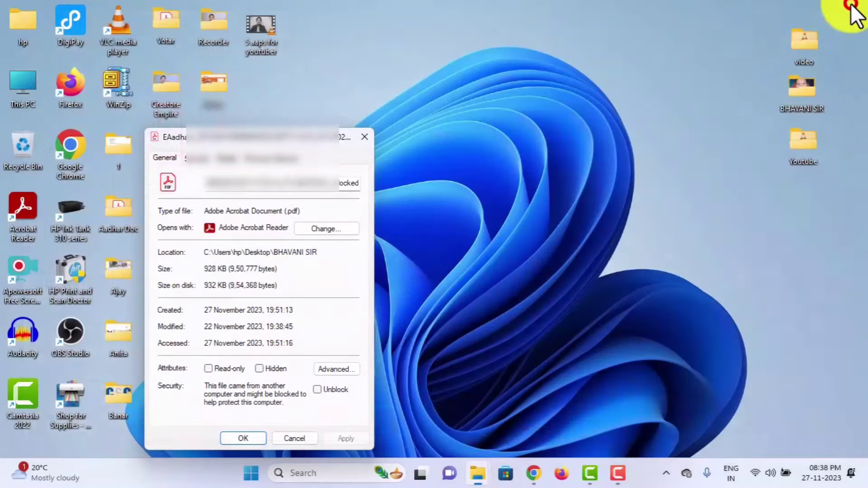
left_click(355, 137)
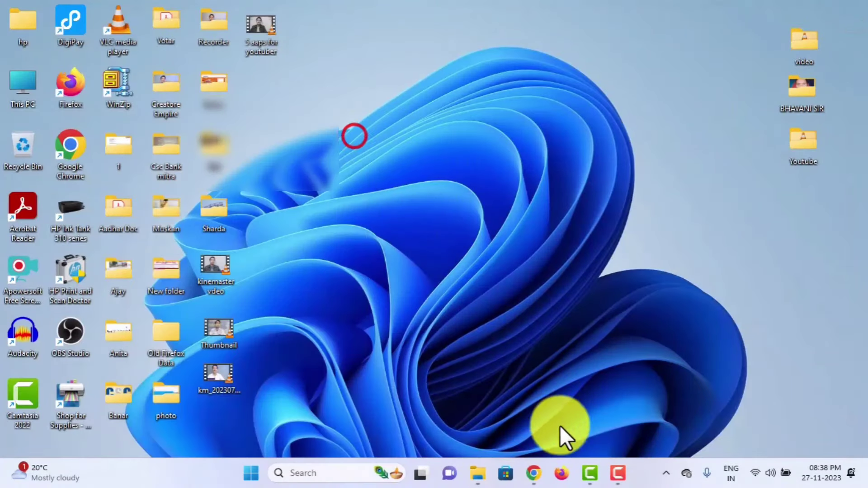
left_click(533, 473)
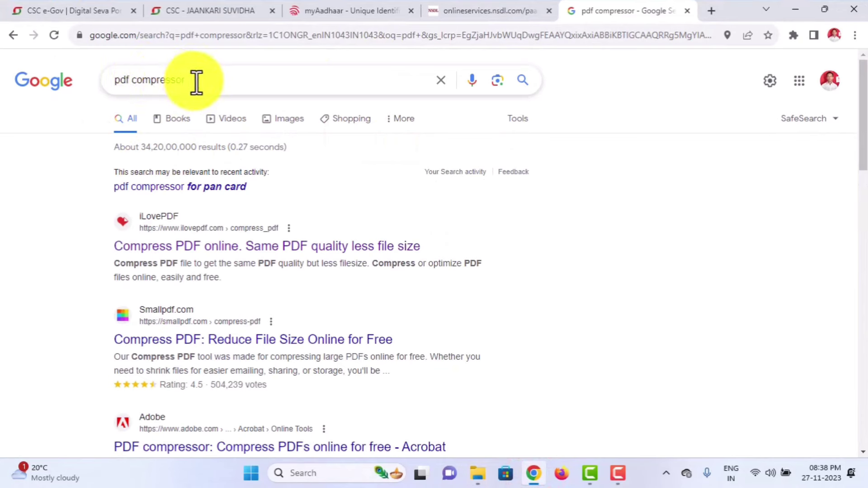
Step: Load the e-Aadhaar PDF into iLovePDF's Compress PDF tool and compress it with Recommended compression
left_click(192, 247)
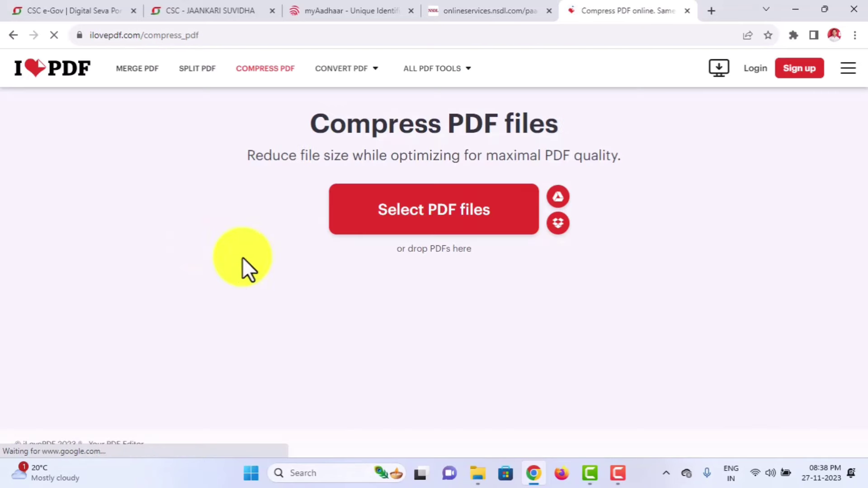
left_click(432, 213)
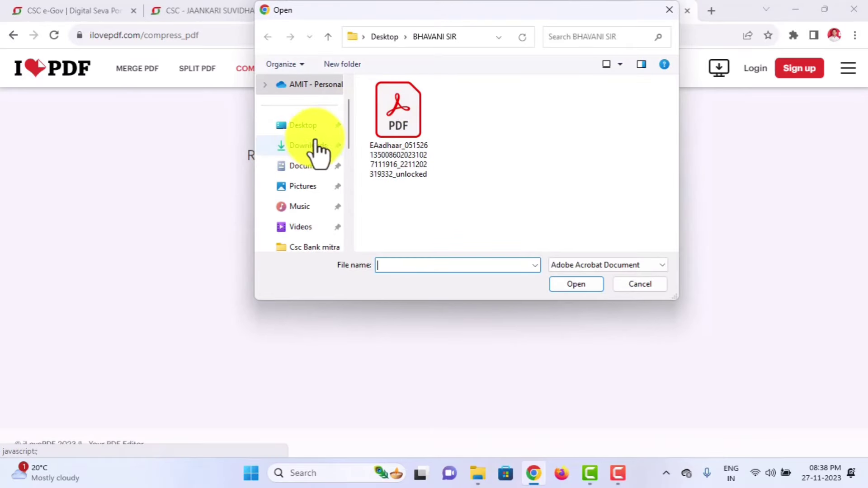
left_click(390, 112)
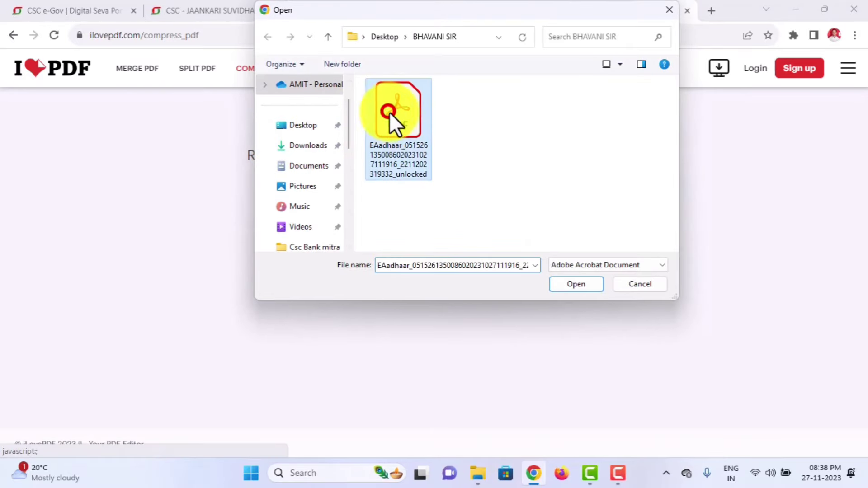
left_click(582, 284)
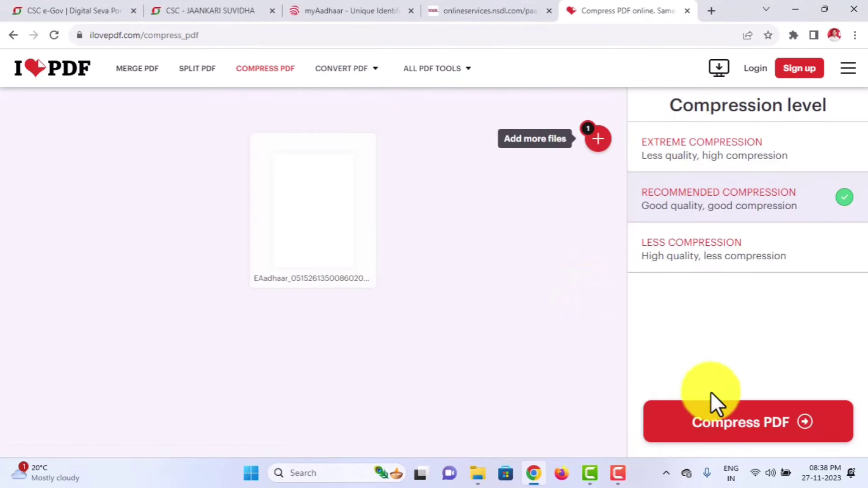
left_click(771, 441)
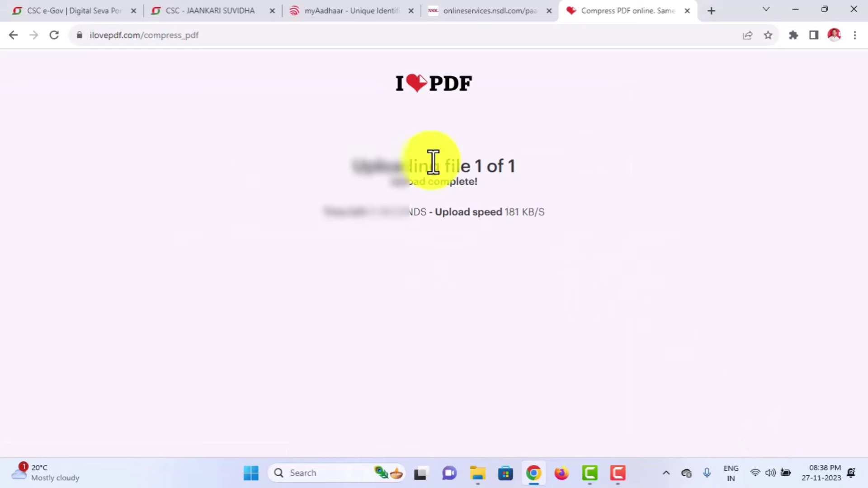
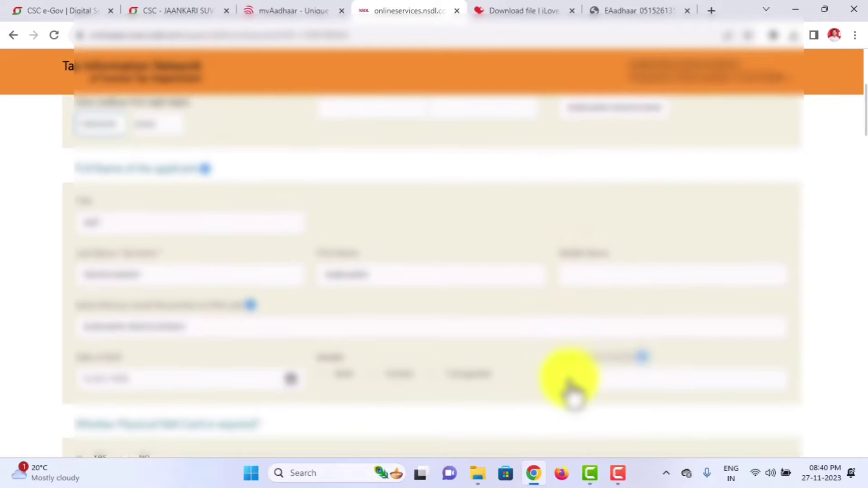
scroll(570, 389, "down", 8)
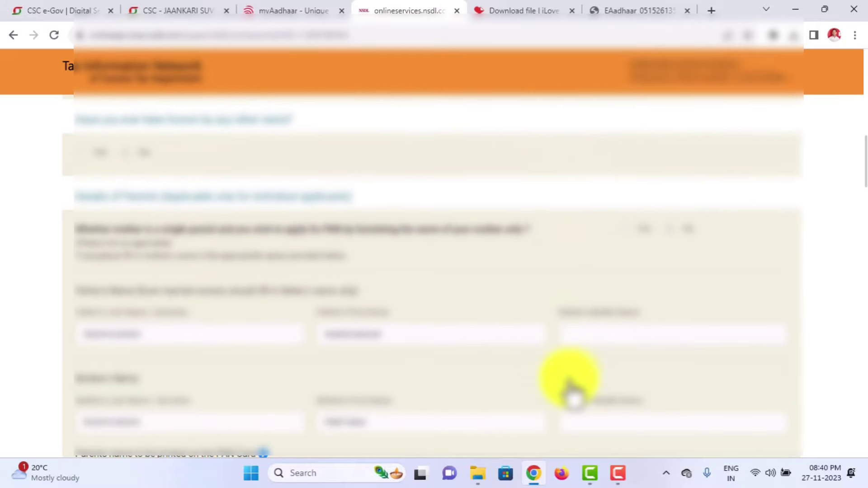
scroll(572, 389, "down", 7)
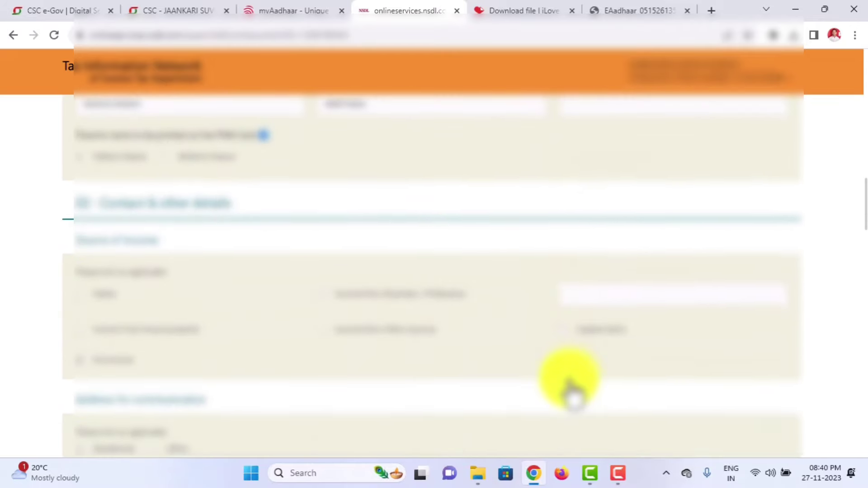
scroll(573, 389, "down", 6)
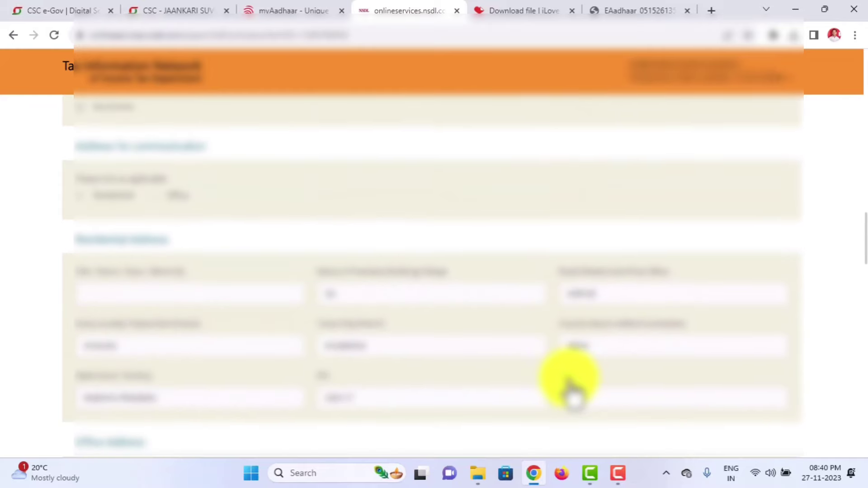
scroll(574, 392, "down", 4)
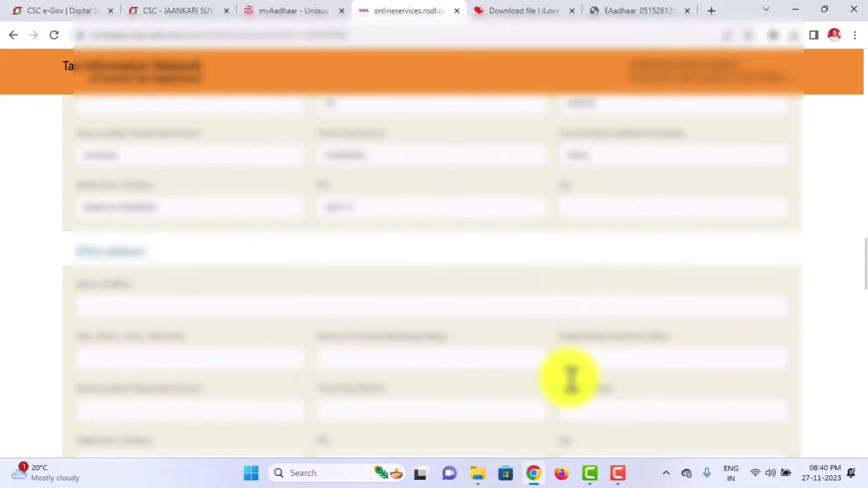
scroll(572, 377, "down", 12)
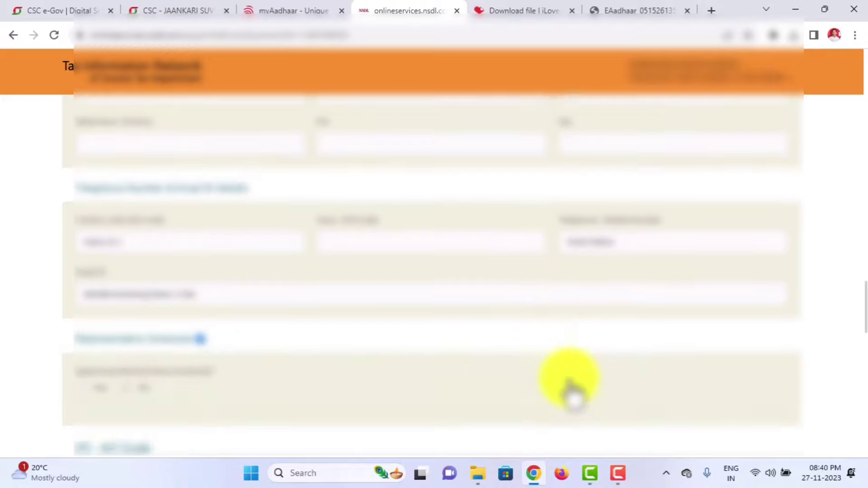
scroll(572, 394, "down", 16)
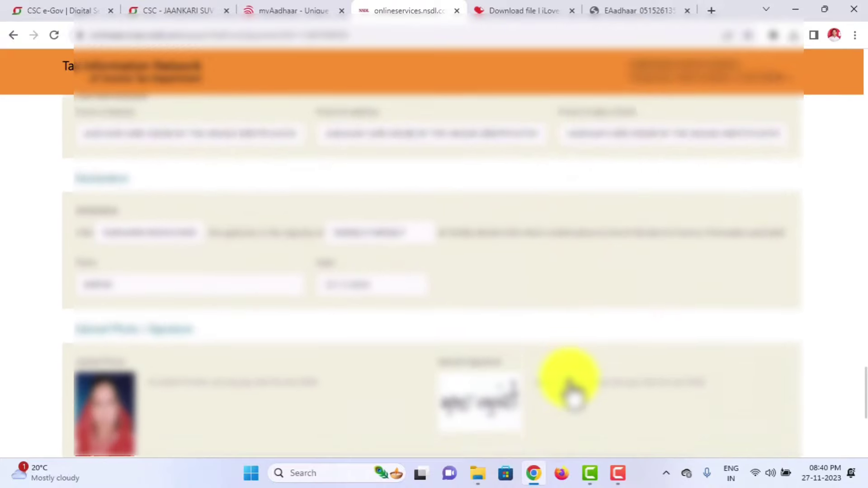
scroll(572, 394, "down", 2)
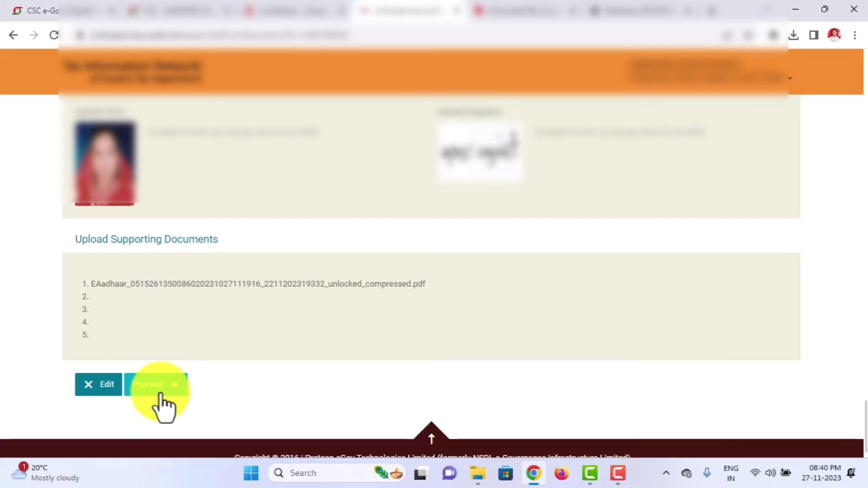
Step: Choose Paytm online payment, accept the terms and confirm the ₹106.90 PAN fee
left_click(161, 394)
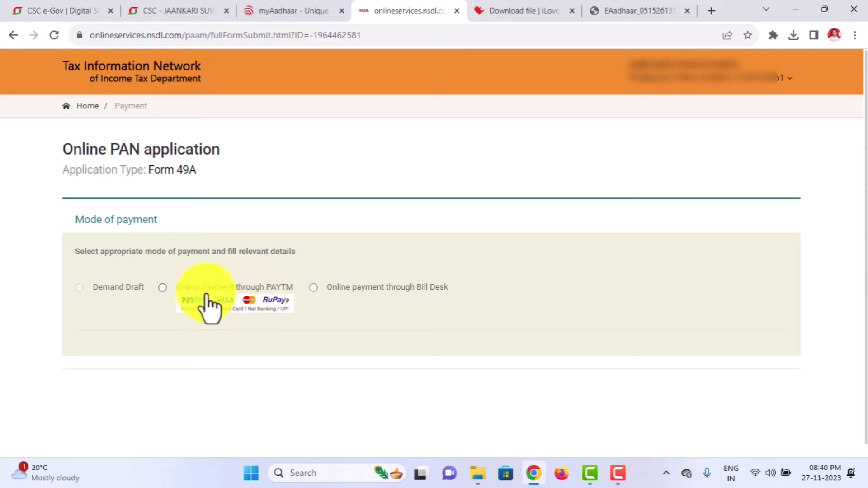
left_click(162, 287)
scroll(344, 335, "down", 4)
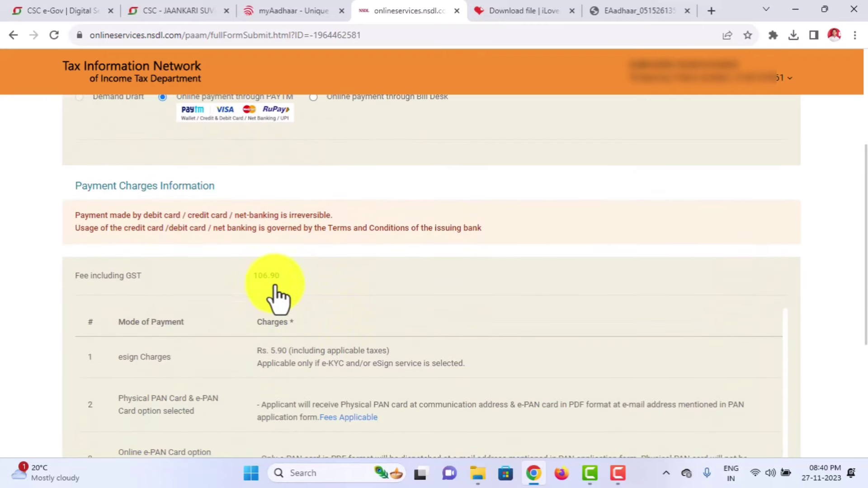
scroll(278, 298, "down", 5)
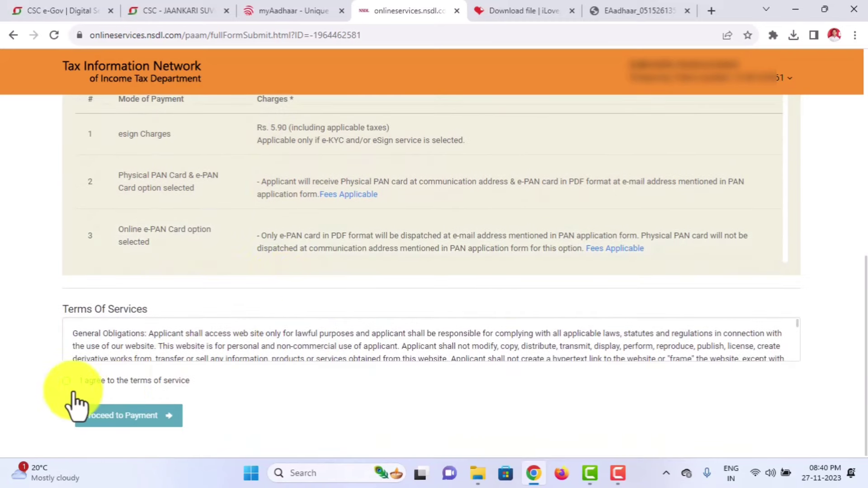
left_click(66, 380)
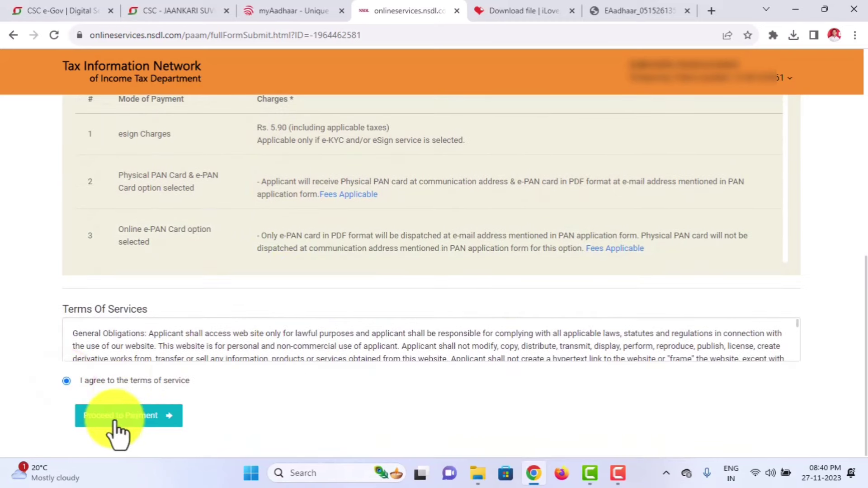
left_click(140, 418)
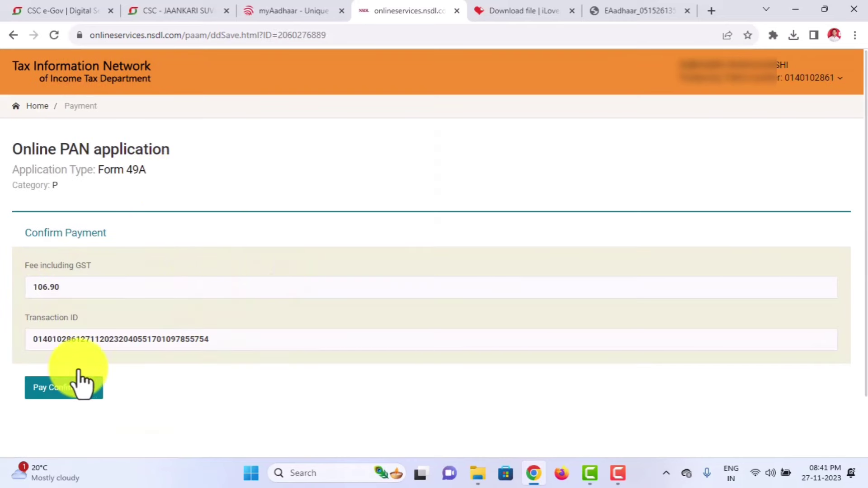
left_click(69, 390)
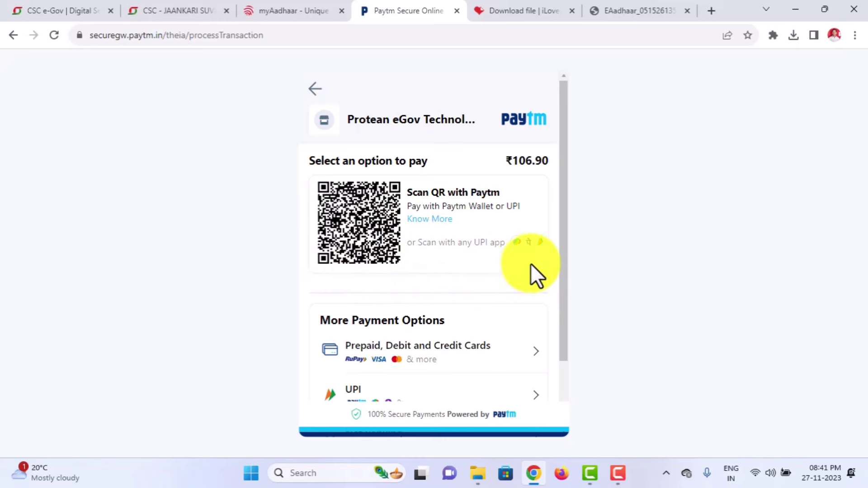
Step: Pay the ₹106.90 application fee by net banking with HDFC as the bank
scroll(523, 272, "down", 1)
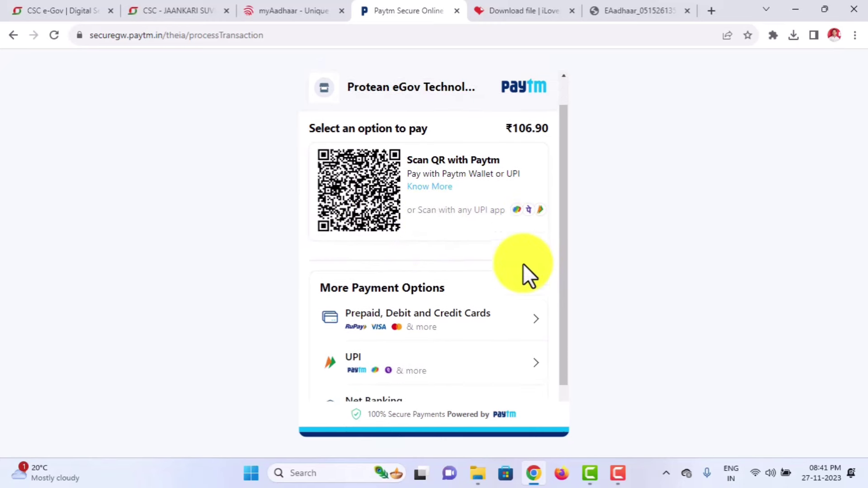
scroll(443, 353, "down", 1)
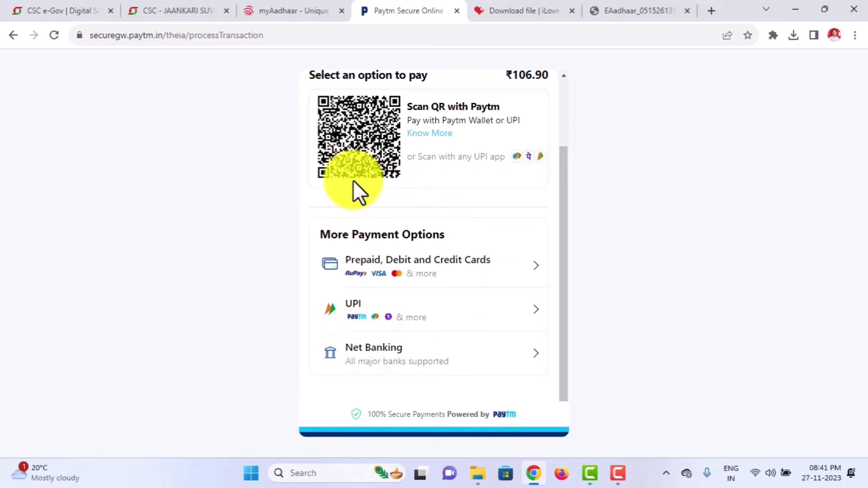
left_click(410, 358)
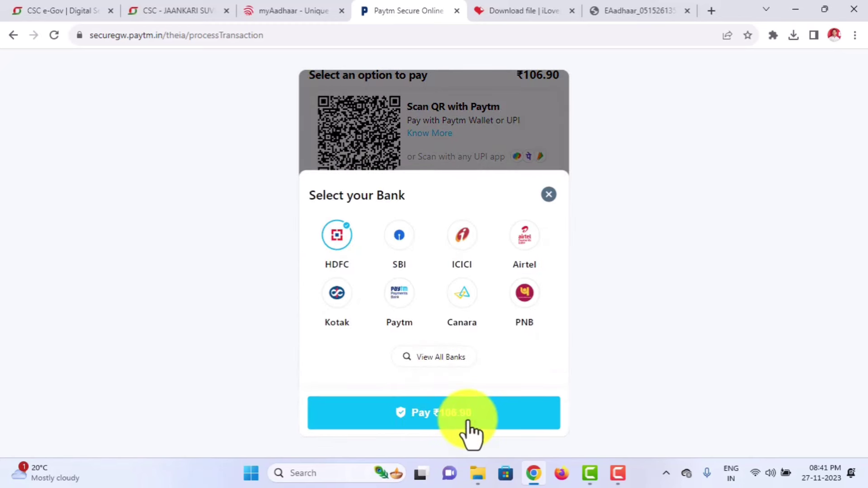
left_click(335, 236)
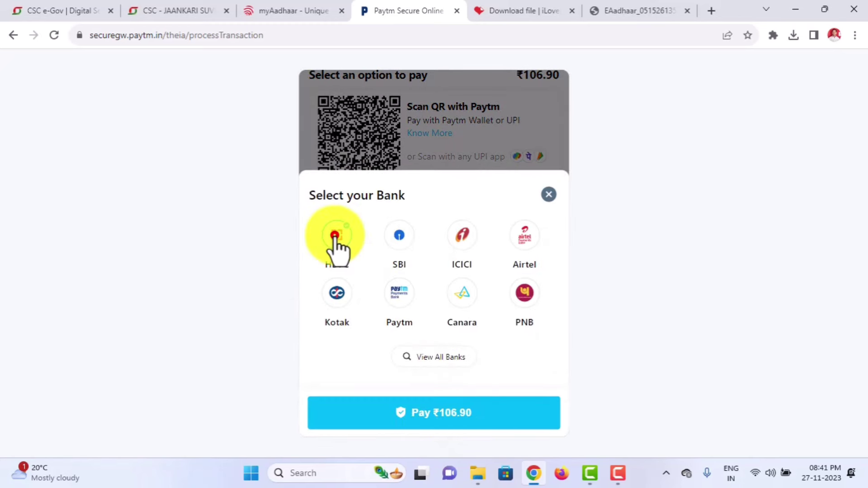
left_click(443, 418)
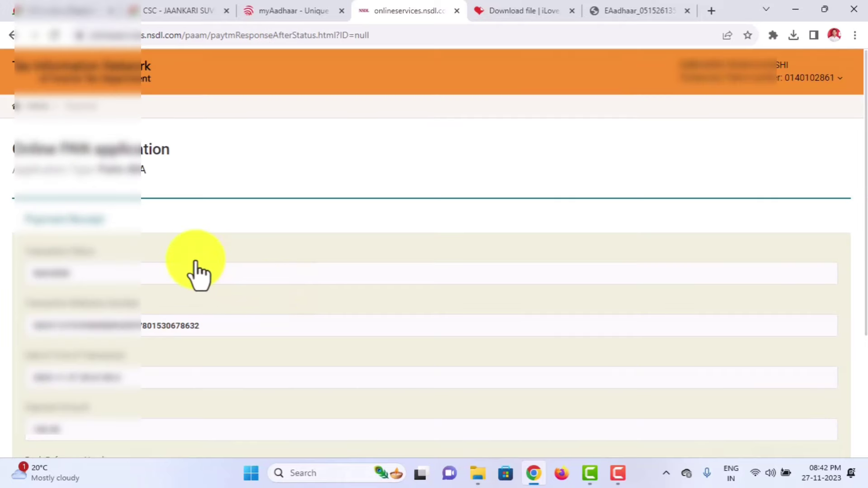
Step: Accept the Aadhaar e-signing consent below the payment receipt and start Aadhaar authentication
scroll(273, 267, "down", 1)
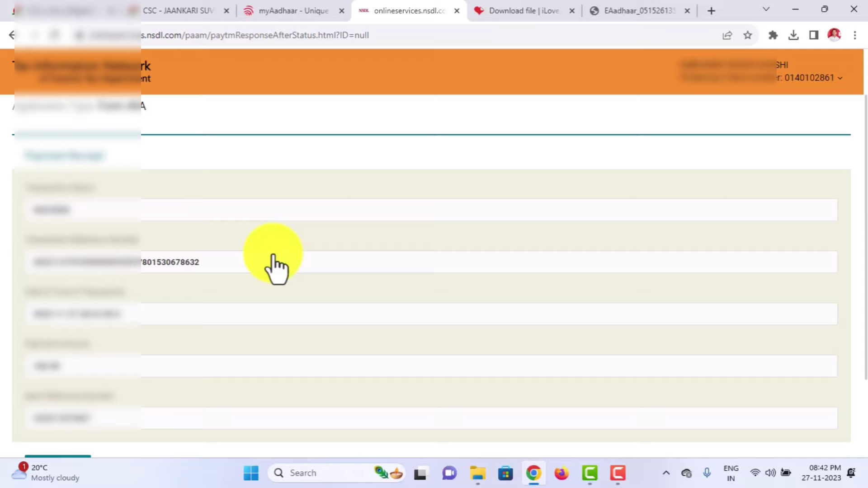
scroll(273, 258, "down", 2)
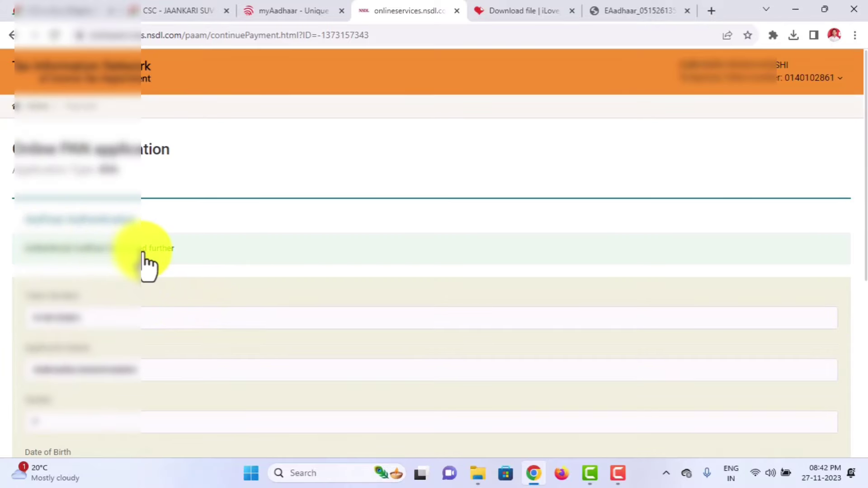
scroll(162, 266, "down", 4)
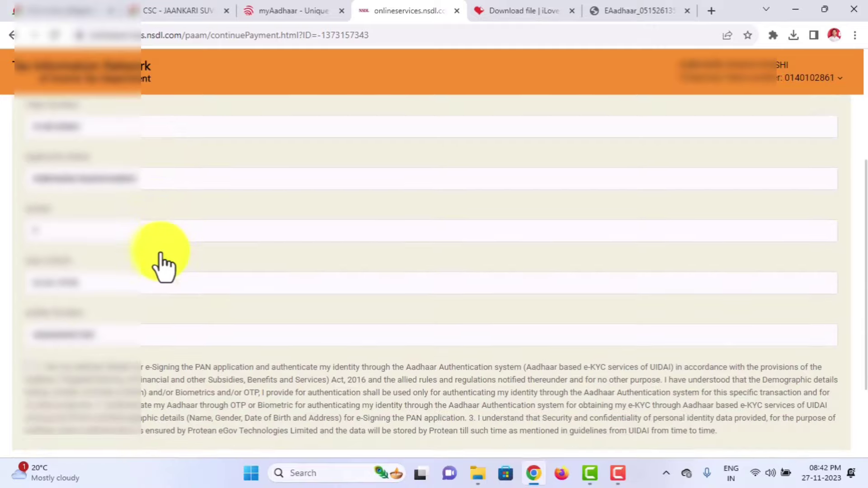
scroll(164, 267, "down", 3)
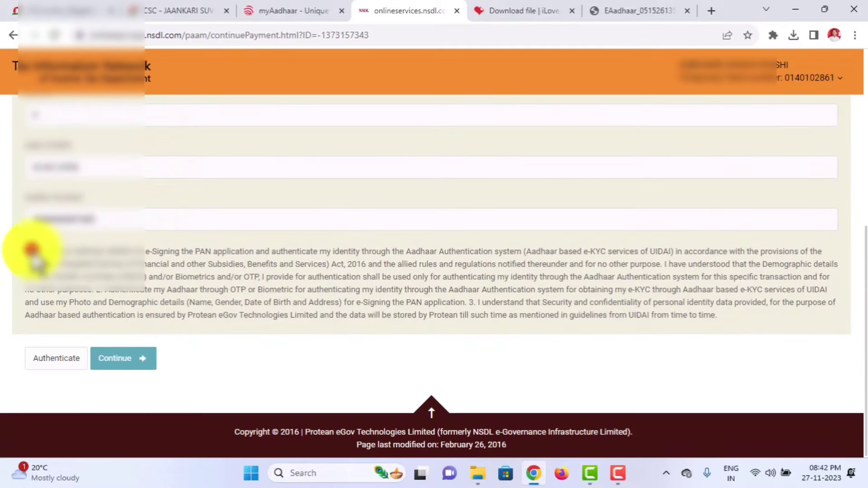
left_click(31, 250)
left_click(57, 362)
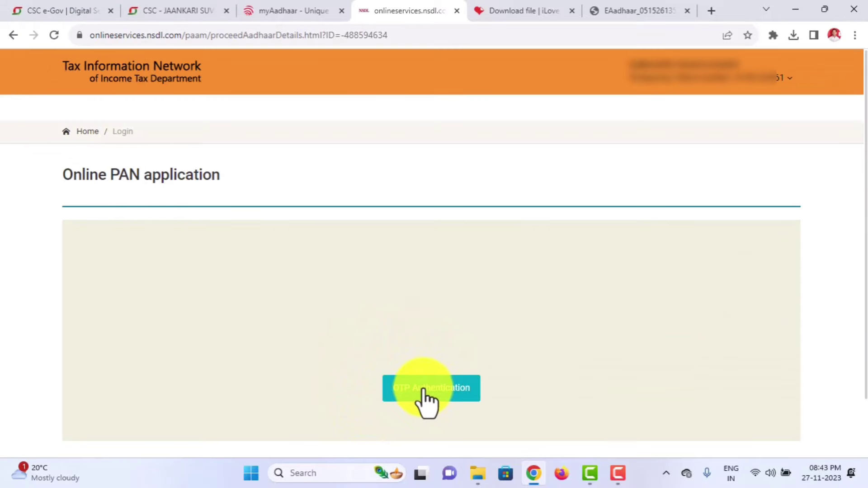
Step: Choose OTP-based Aadhaar authentication and enter the received OTP
left_click(444, 392)
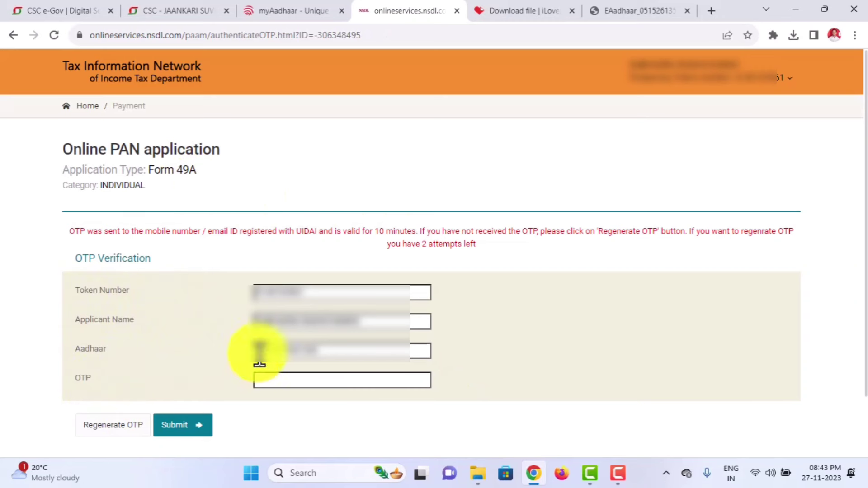
left_click(284, 384)
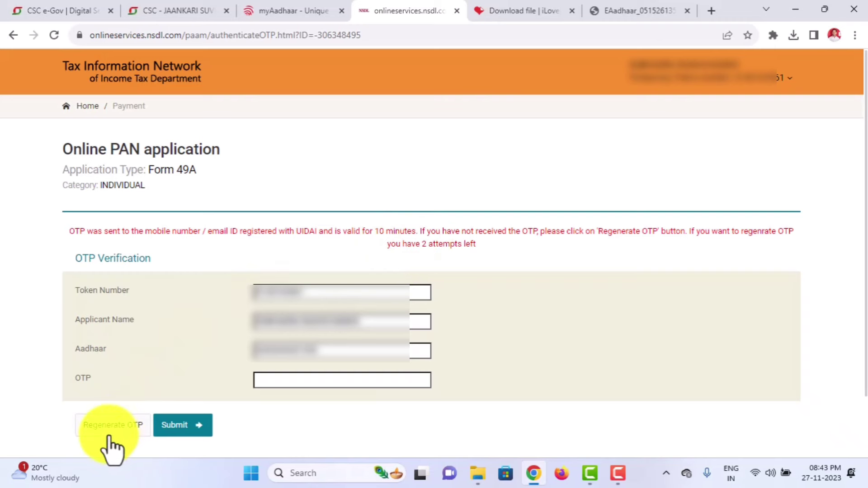
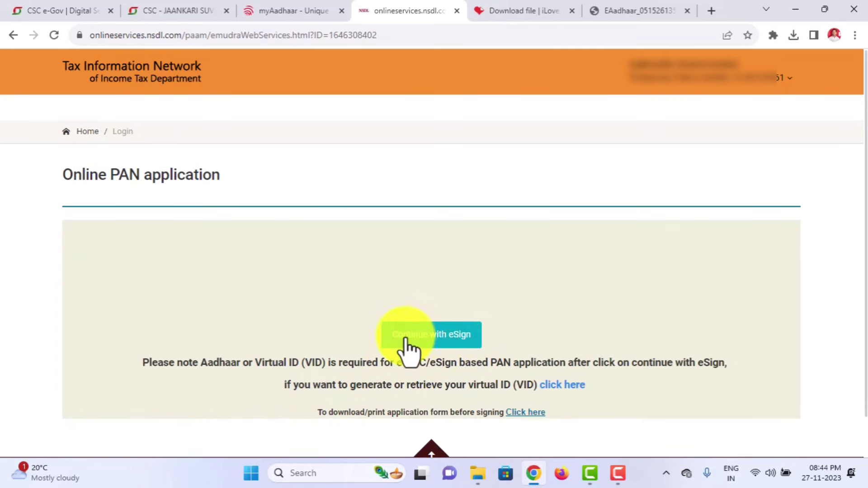
Step: Start Protean eSign, agree to the authorisation, enter the Aadhaar number and verify the eSign OTP
left_click(454, 337)
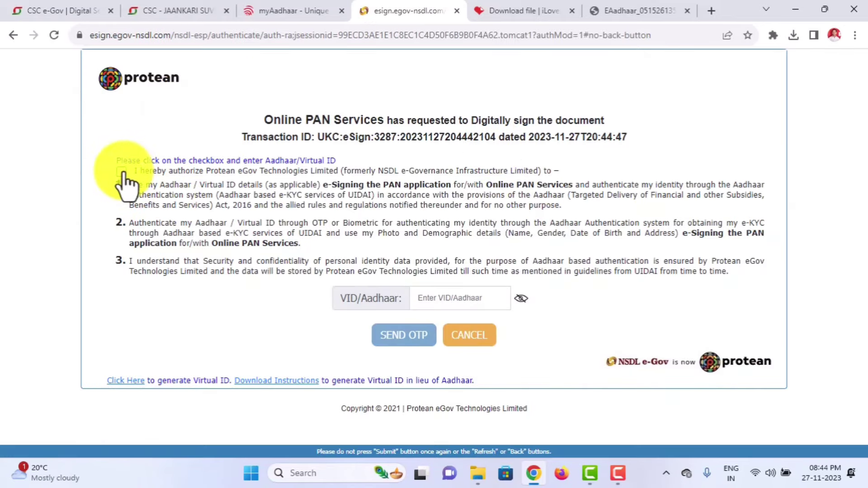
left_click(123, 171)
left_click(458, 301)
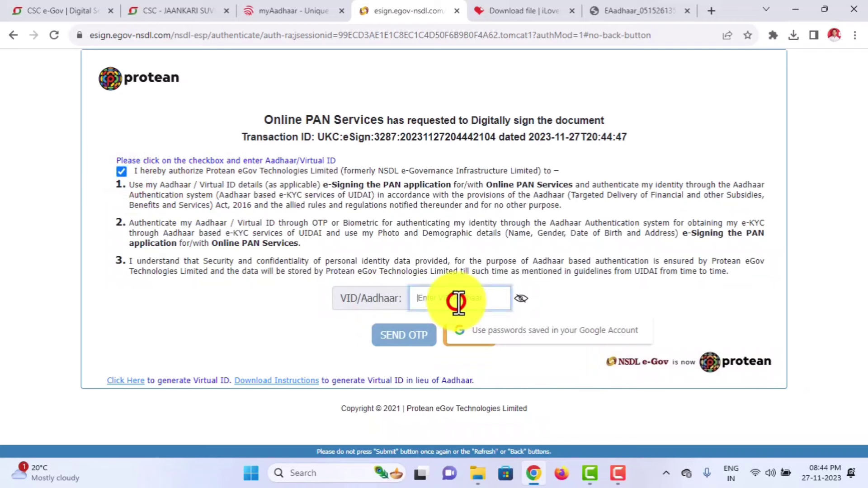
left_click(412, 337)
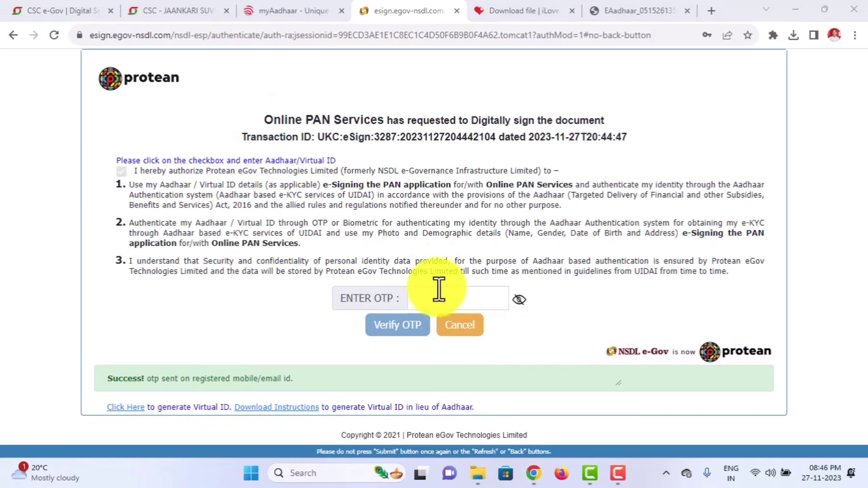
left_click(431, 300)
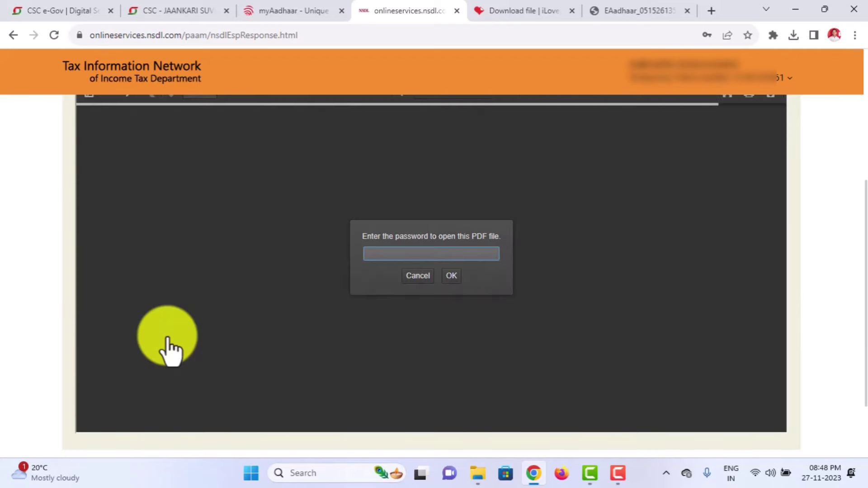
Step: Unlock the signed acknowledgement PDF with the date-of-birth password in DDMMYYYY format
scroll(271, 245, "up", 3)
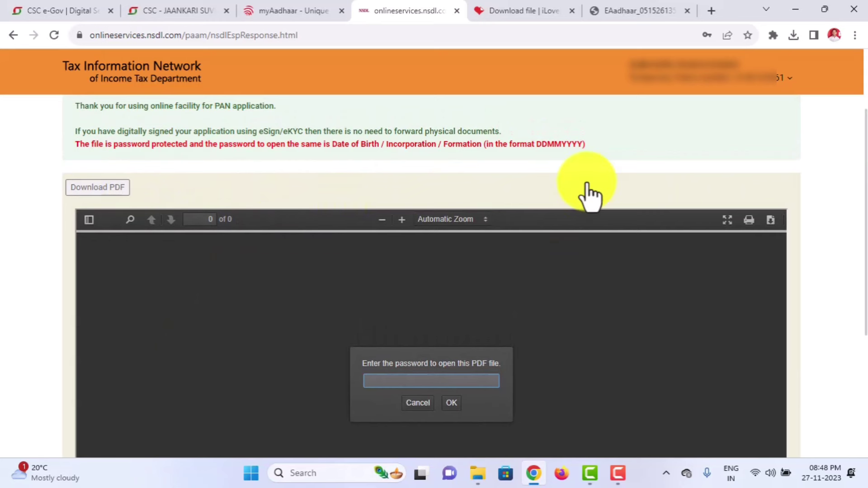
type("••••••••")
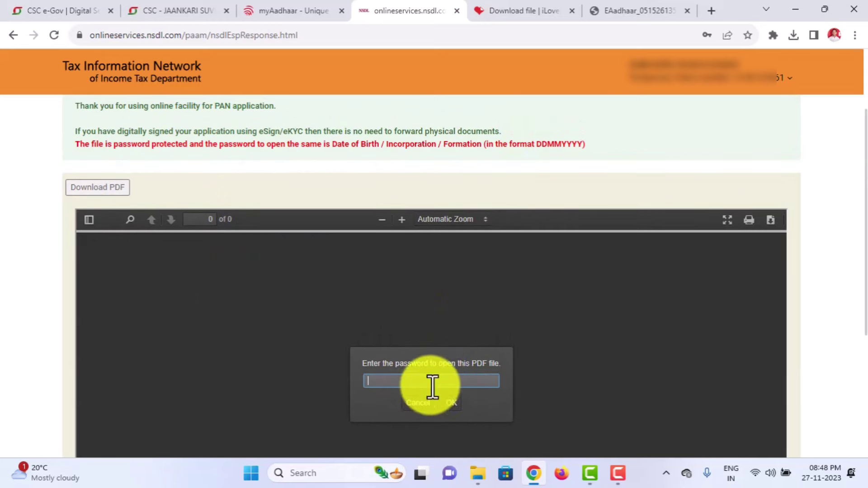
left_click(451, 404)
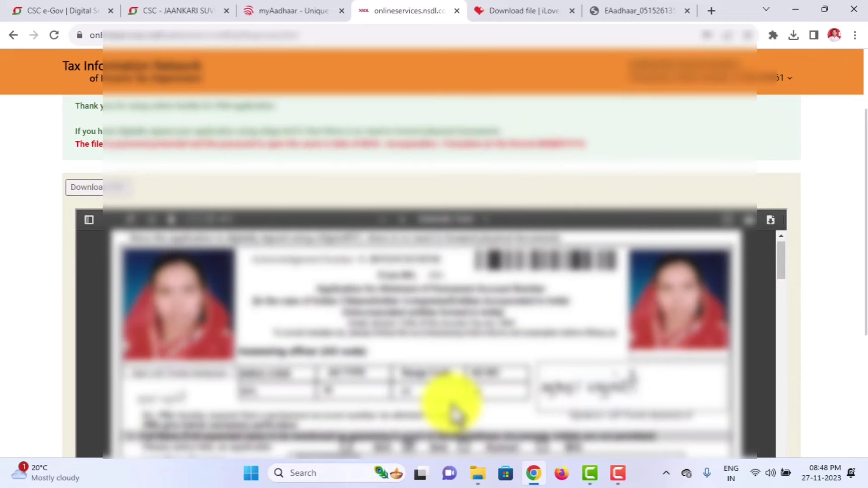